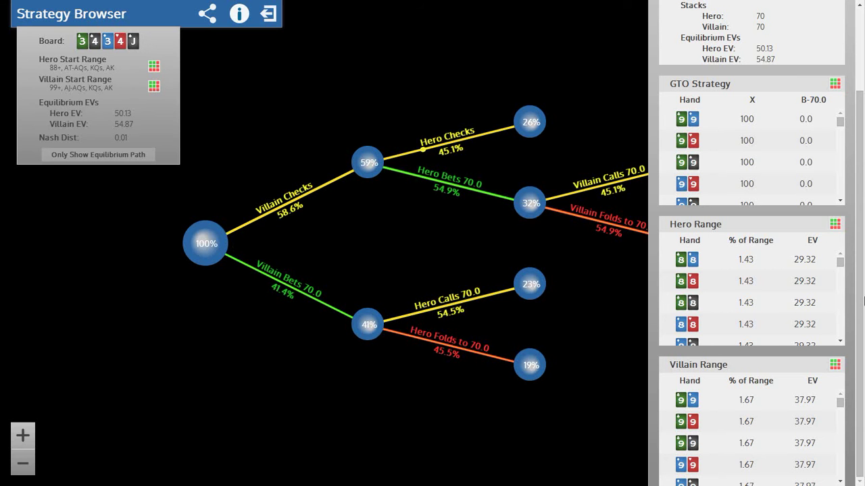
# Expand the hero's starting range in GTO Range Builder into individual combos and select the whole list
pyautogui.moveTo(391, 83); pyautogui.dragTo(288, 133)
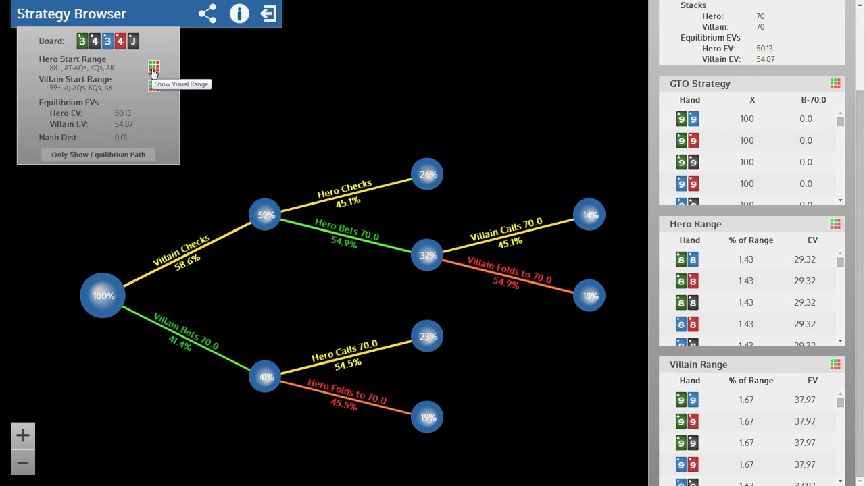
pyautogui.click(153, 70)
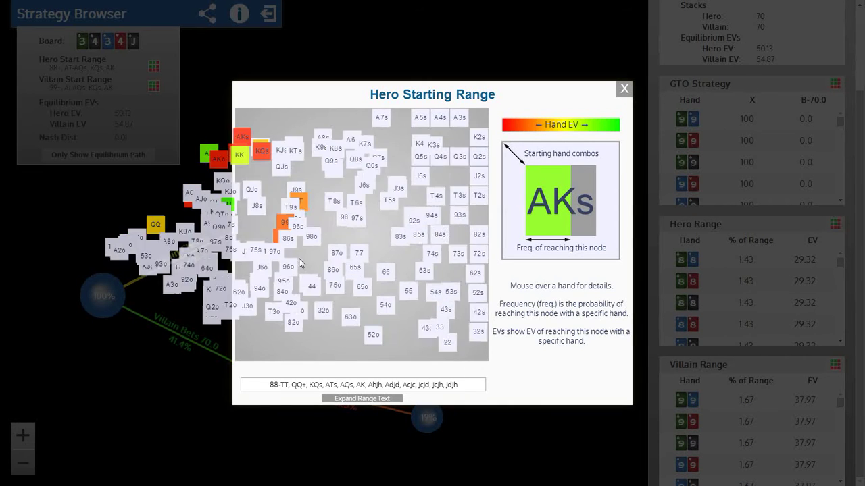
pyautogui.click(348, 396)
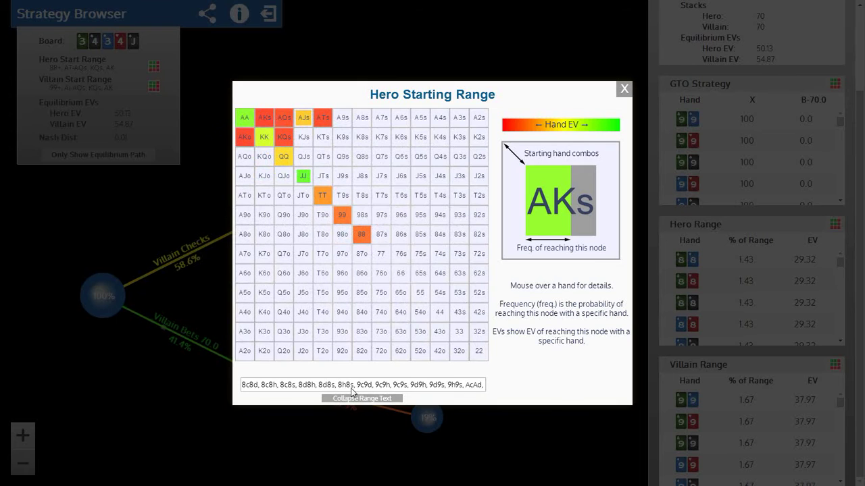
pyautogui.click(351, 388)
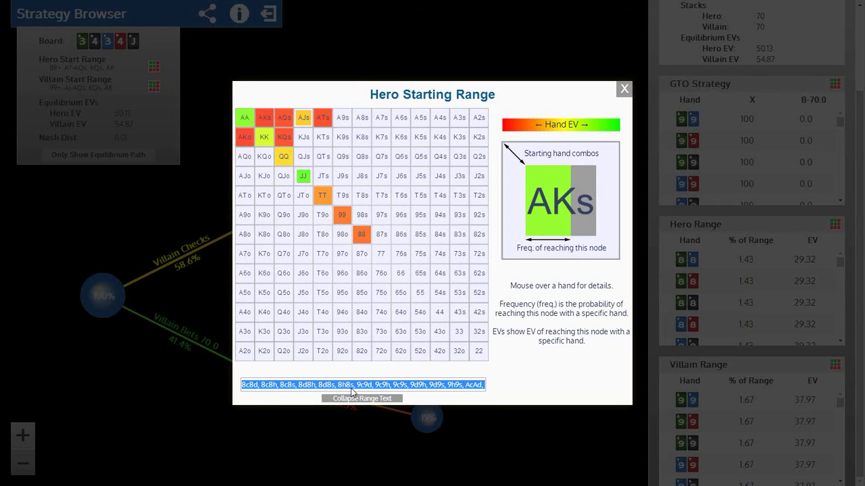
# Replace the SB's all-hands preflop range with the pasted hero combo list starting 8c8d, 8c8h
pyautogui.hotkey('alt', 'Tab')
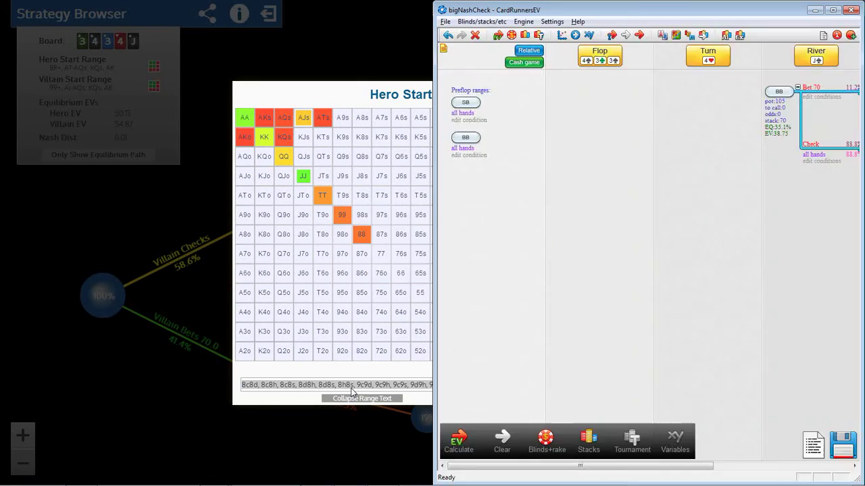
pyautogui.click(465, 113)
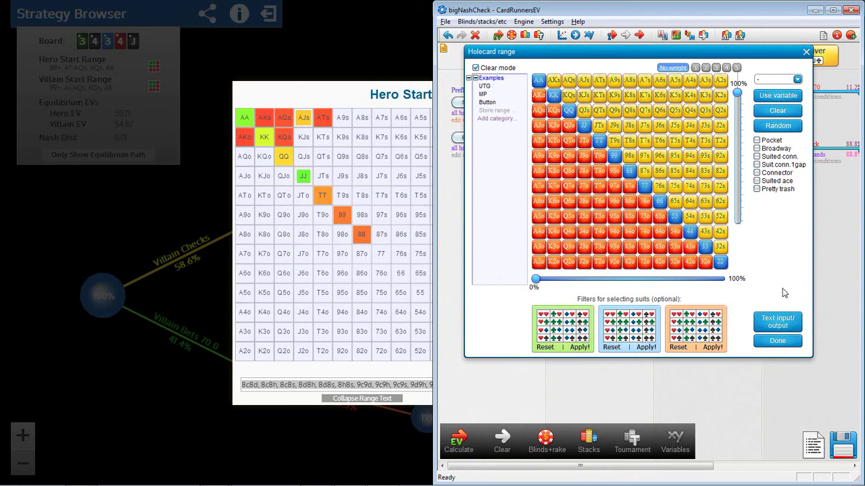
pyautogui.click(781, 319)
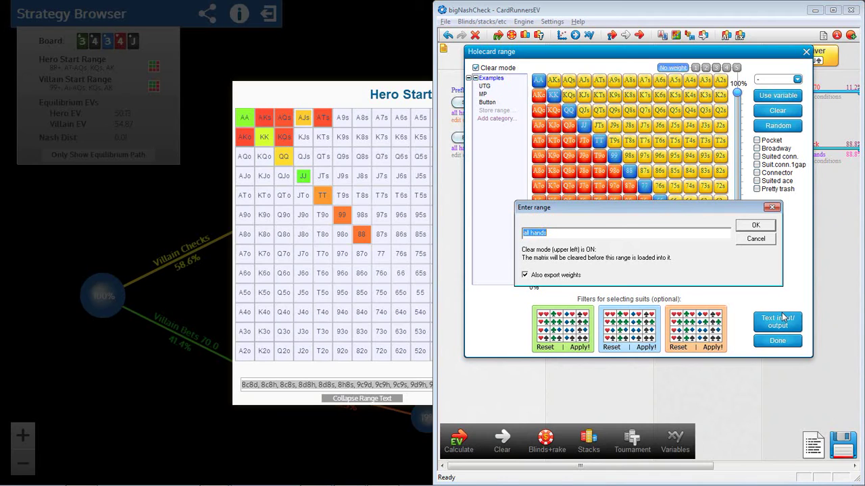
pyautogui.hotkey('ctrl', 'v')
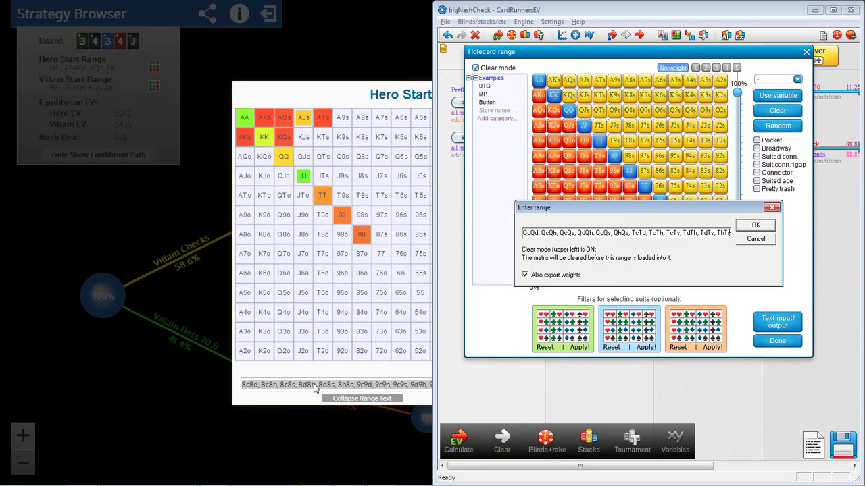
pyautogui.click(740, 229)
pyautogui.click(776, 341)
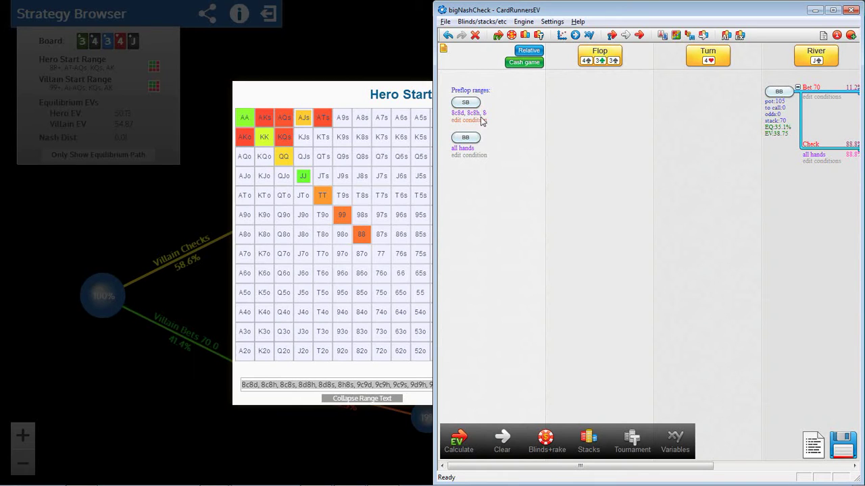
# Close the hero range popup, then expand the villain's starting range into combos and select them
pyautogui.click(172, 287)
pyautogui.click(173, 287)
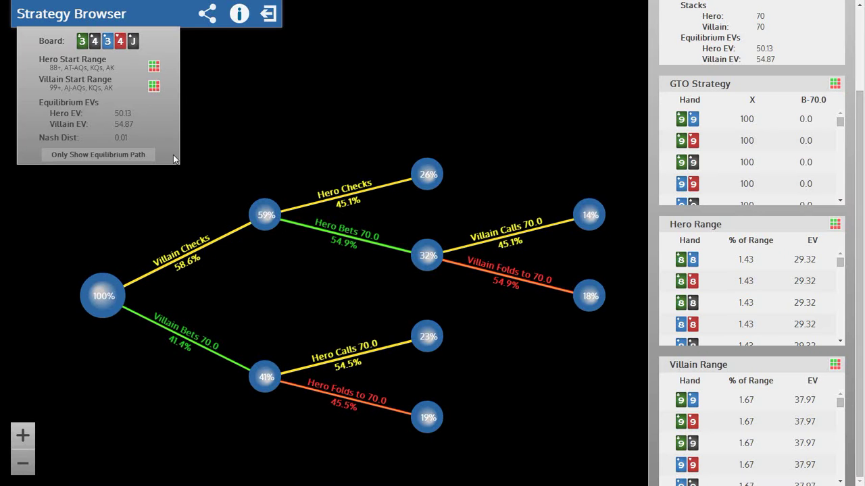
pyautogui.click(155, 97)
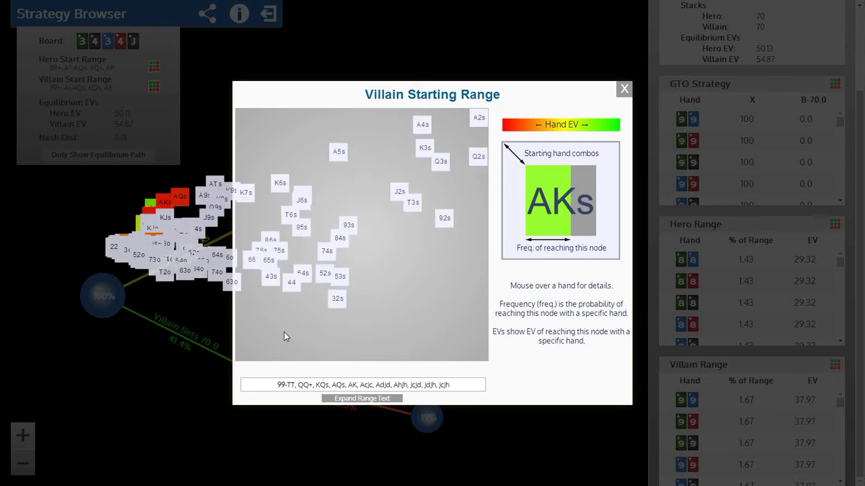
pyautogui.click(331, 399)
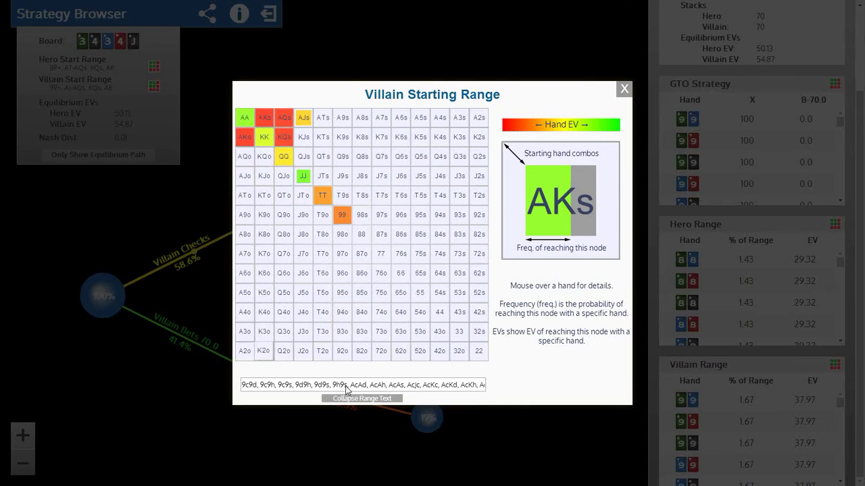
pyautogui.click(346, 386)
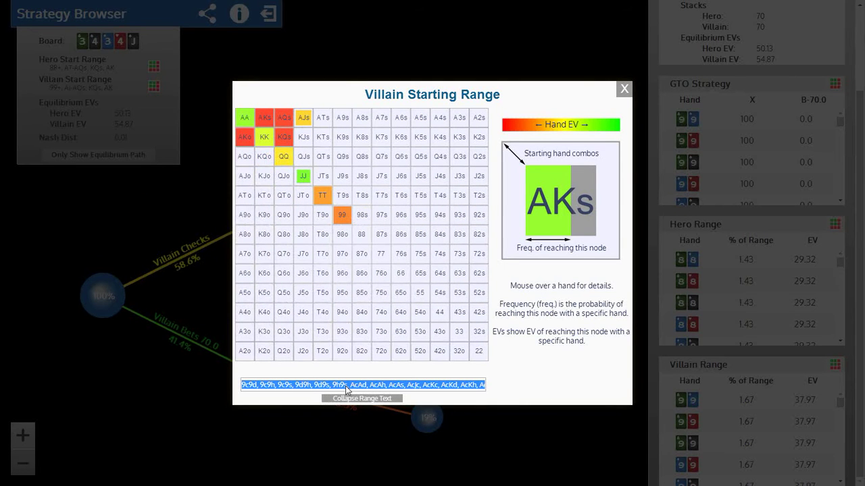
# Paste the villain's combo list, starting 9c9d, 9c9h, as the BB preflop range
pyautogui.hotkey('alt', 'Tab')
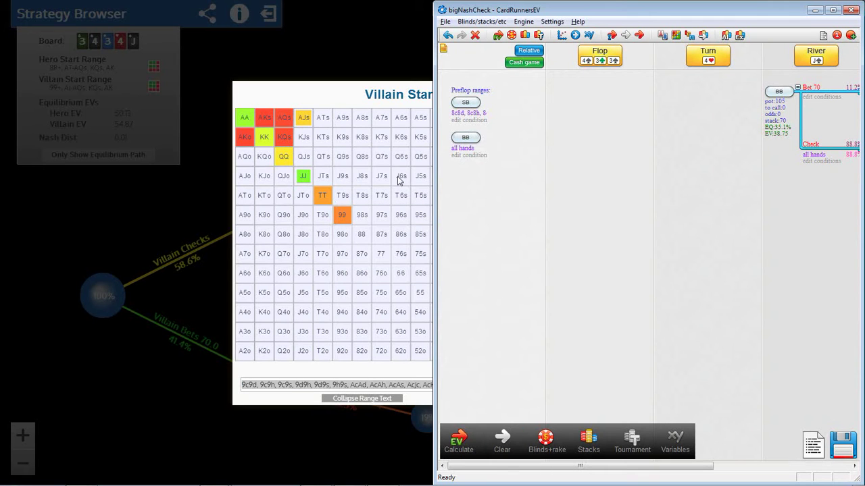
pyautogui.click(484, 156)
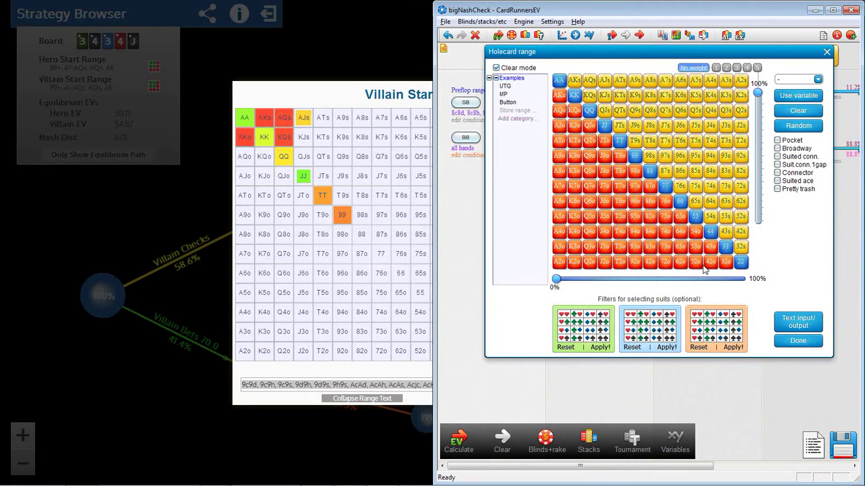
pyautogui.click(798, 323)
pyautogui.hotkey('ctrl', 'v')
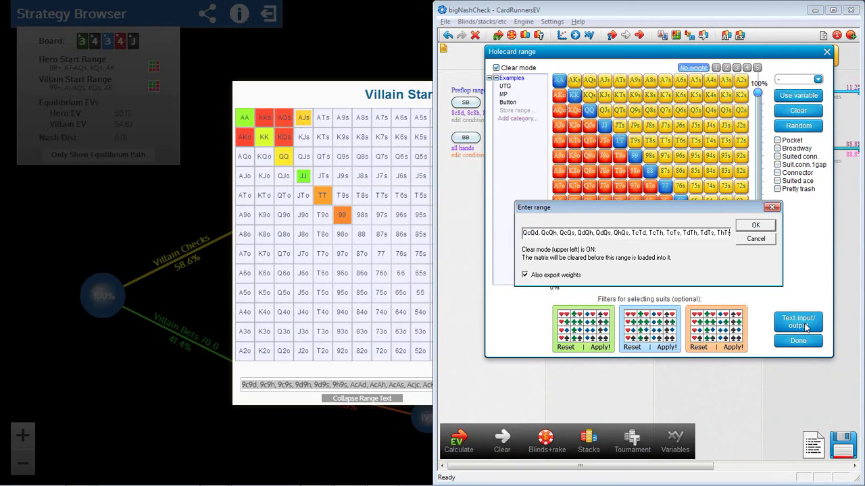
pyautogui.press('Return')
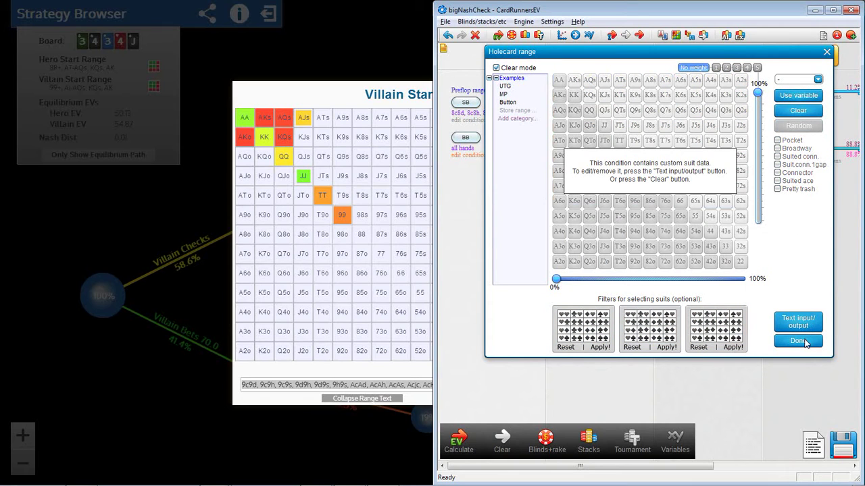
pyautogui.click(798, 341)
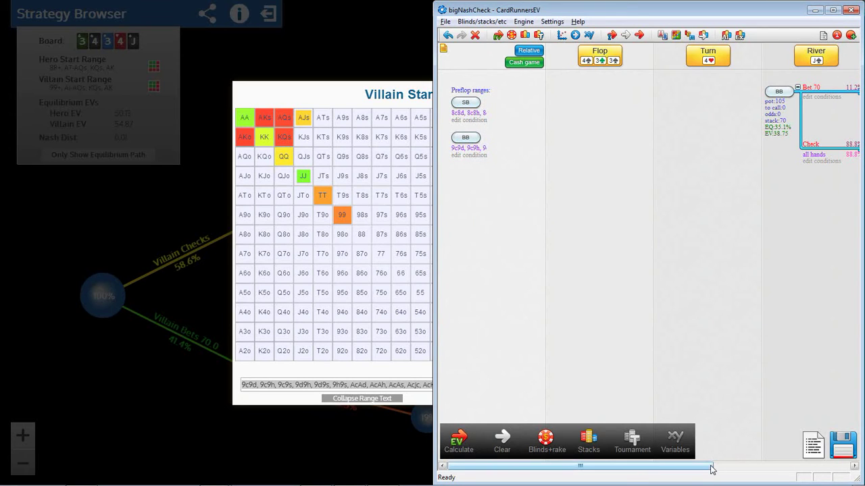
pyautogui.moveTo(711, 468); pyautogui.dragTo(815, 476)
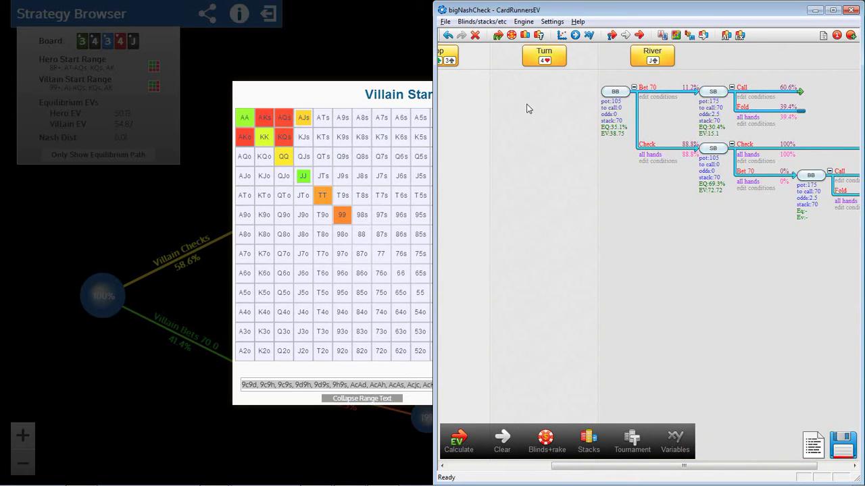
pyautogui.click(524, 36)
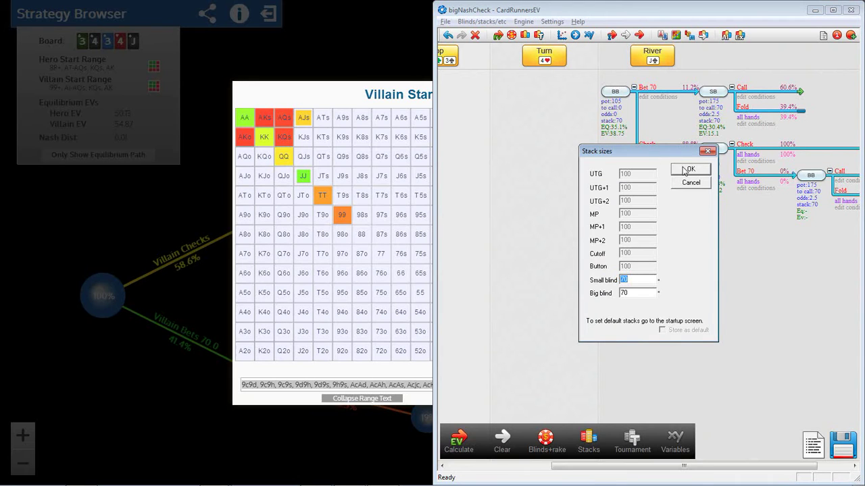
pyautogui.click(688, 170)
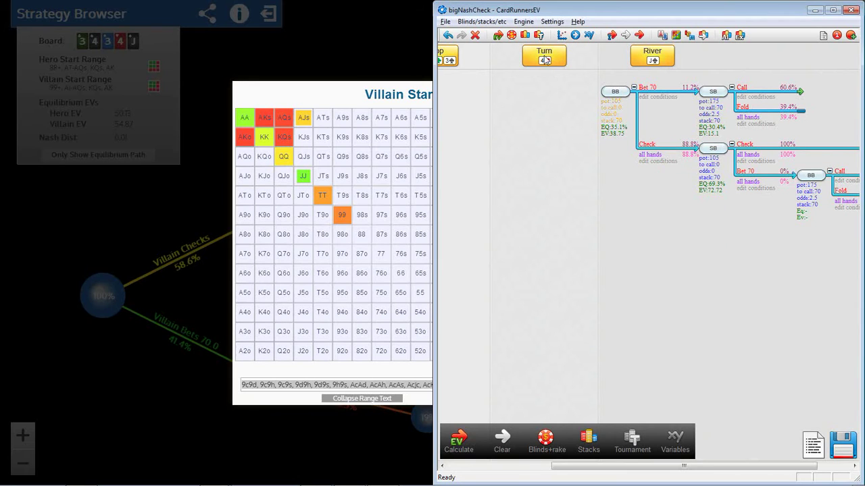
pyautogui.click(512, 35)
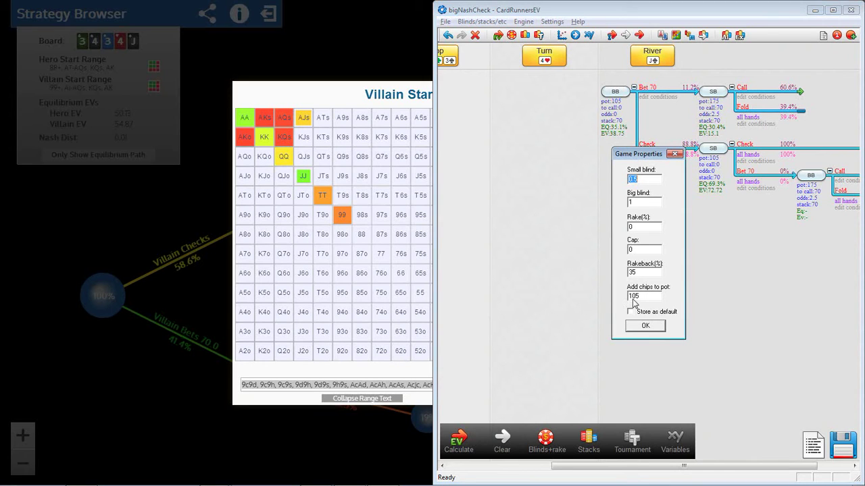
pyautogui.click(642, 326)
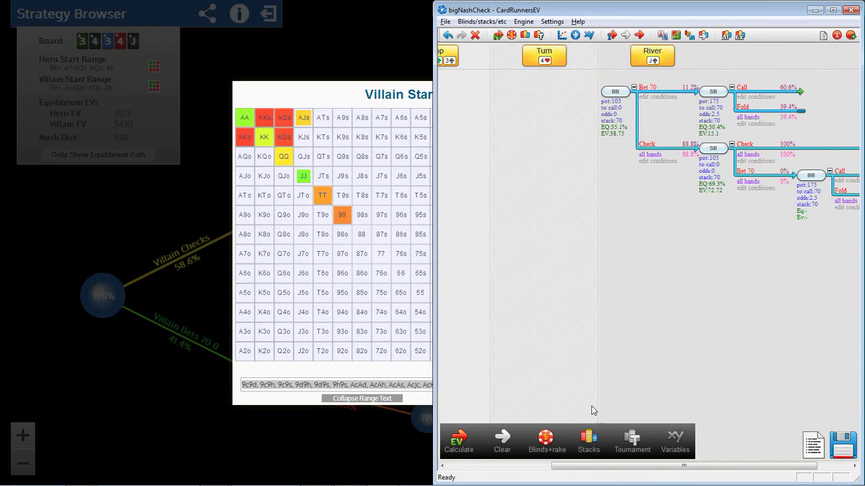
# Close the villain range popup and return to the strategy tree's root GTO Strategy table
pyautogui.click(149, 221)
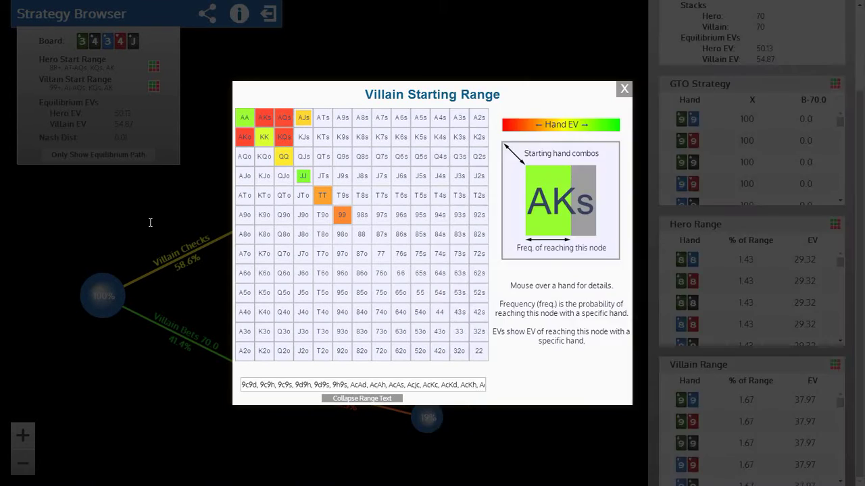
pyautogui.hotkey('alt', 'Tab')
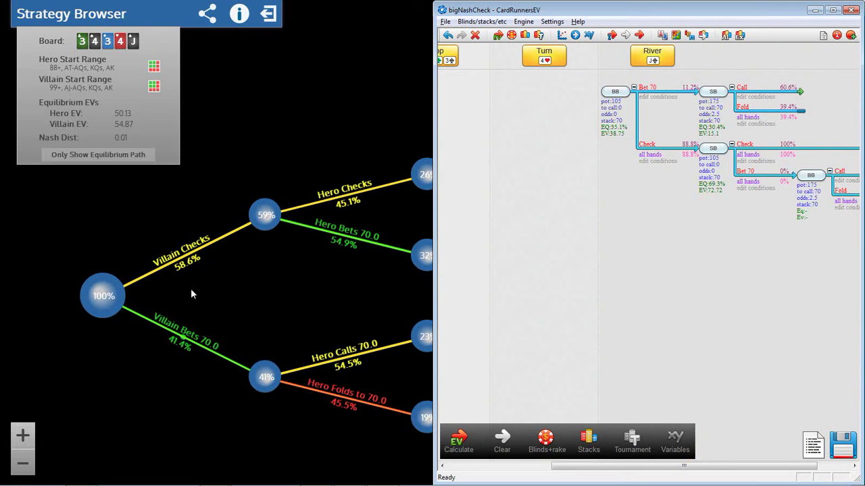
pyautogui.moveTo(678, 465)
pyautogui.mouseDown()
pyautogui.moveTo(600, 477)
pyautogui.moveTo(668, 470)
pyautogui.mouseUp()
pyautogui.click(396, 338)
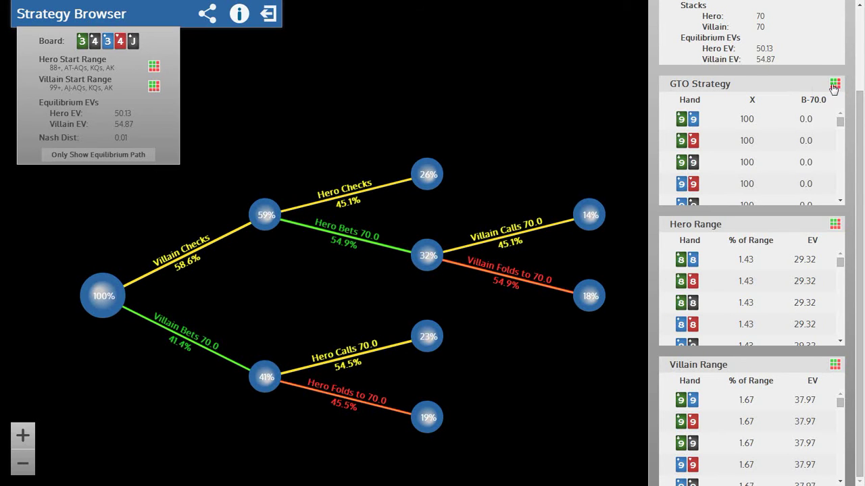
# Open the GTO Strategy hand grid and read each hand's bet/check frequencies
pyautogui.click(834, 85)
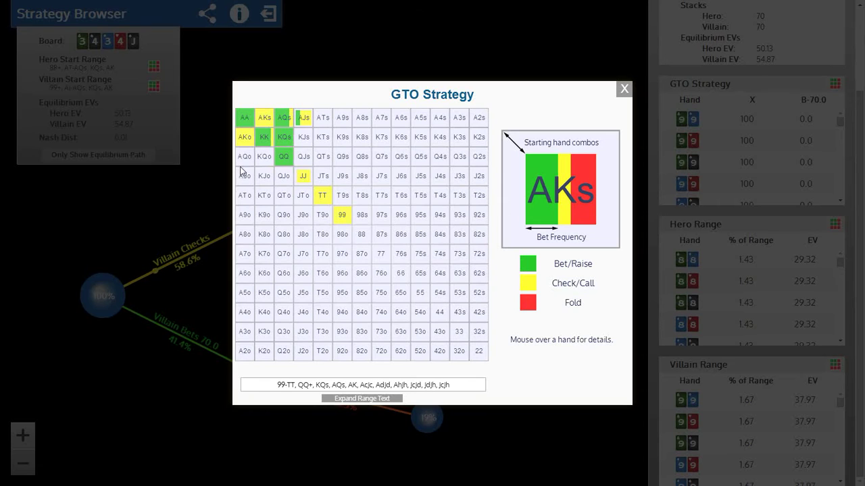
pyautogui.moveTo(247, 121)
pyautogui.moveTo(307, 120)
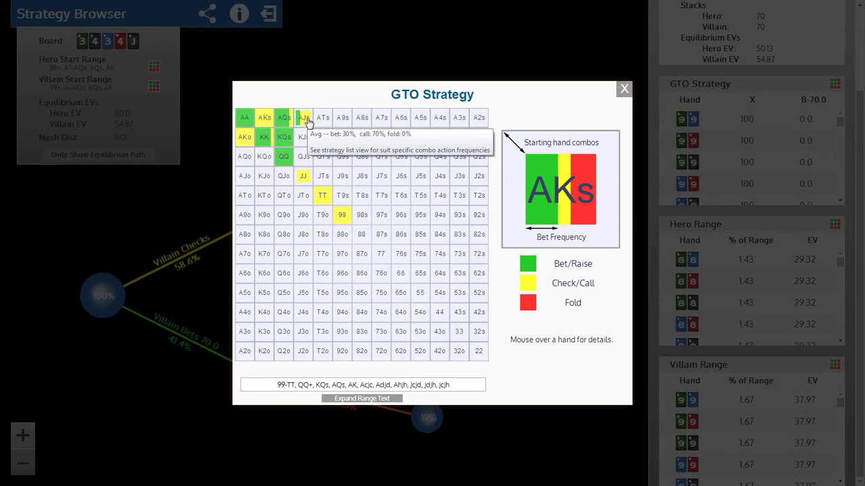
pyautogui.moveTo(284, 162)
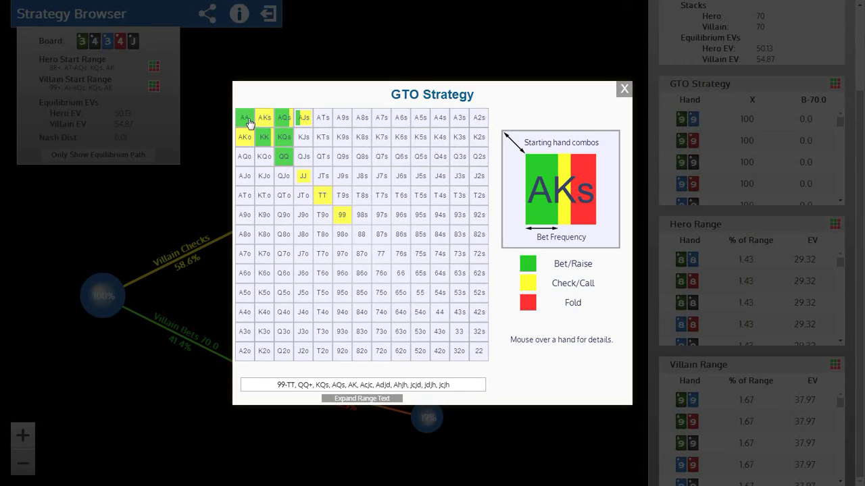
pyautogui.hotkey('alt', 'Tab')
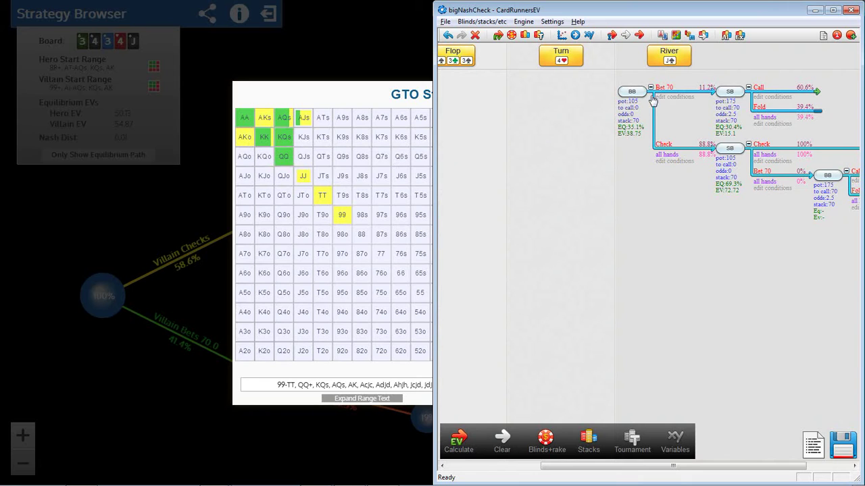
# Set the bet-70 action's first condition to AA, QQ, KQs and add an all-hands condition
pyautogui.moveTo(665, 105)
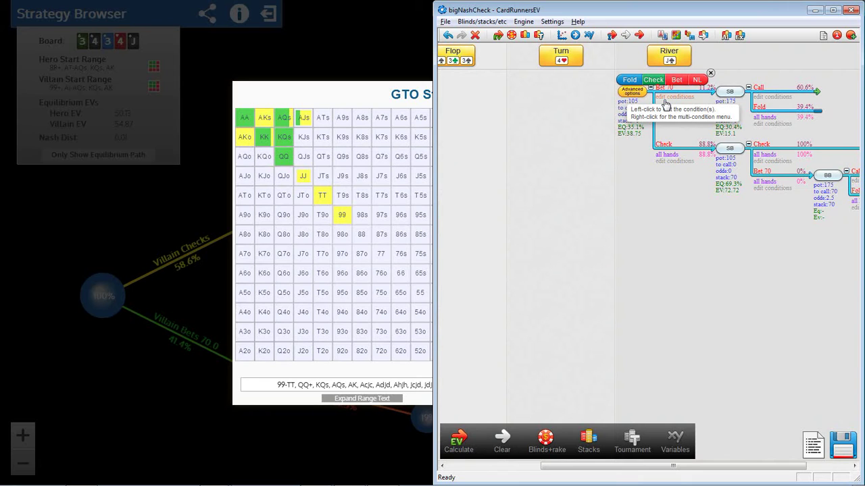
pyautogui.click(666, 104)
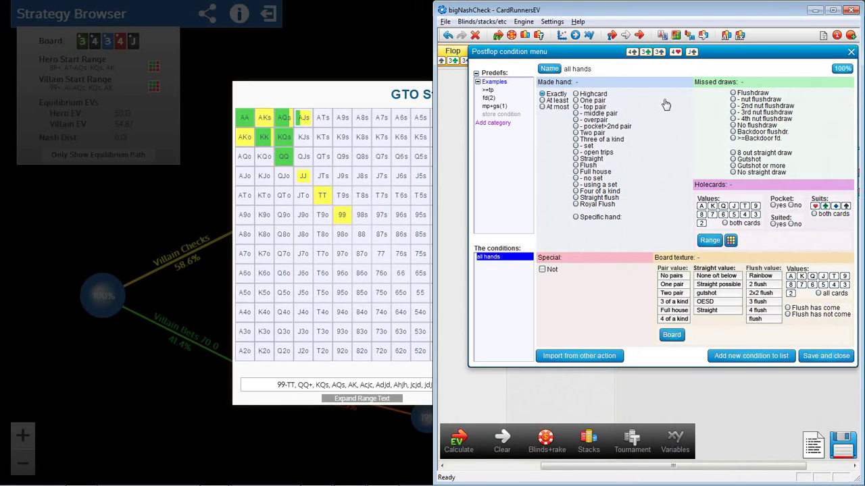
pyautogui.click(706, 243)
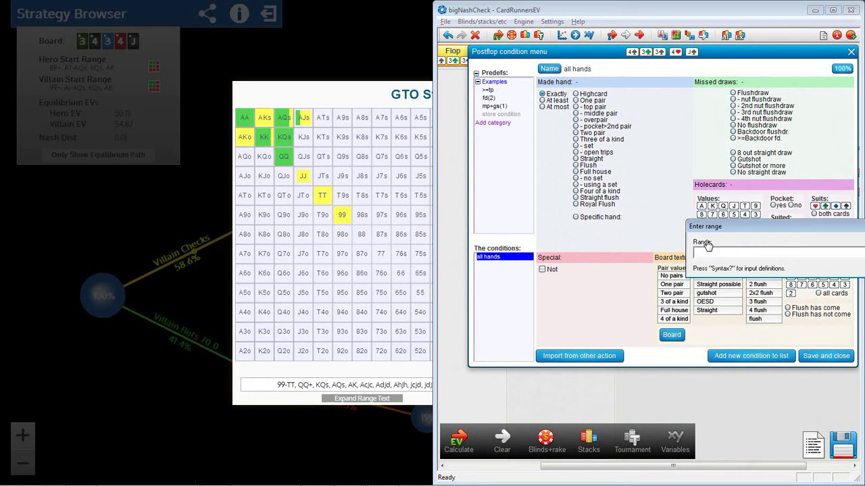
pyautogui.write('AA,QQ,KQs')
pyautogui.press('Return')
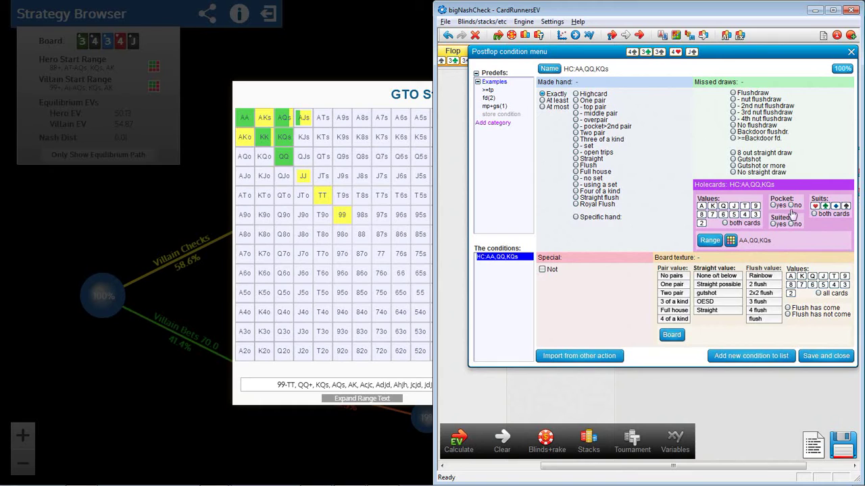
pyautogui.click(716, 357)
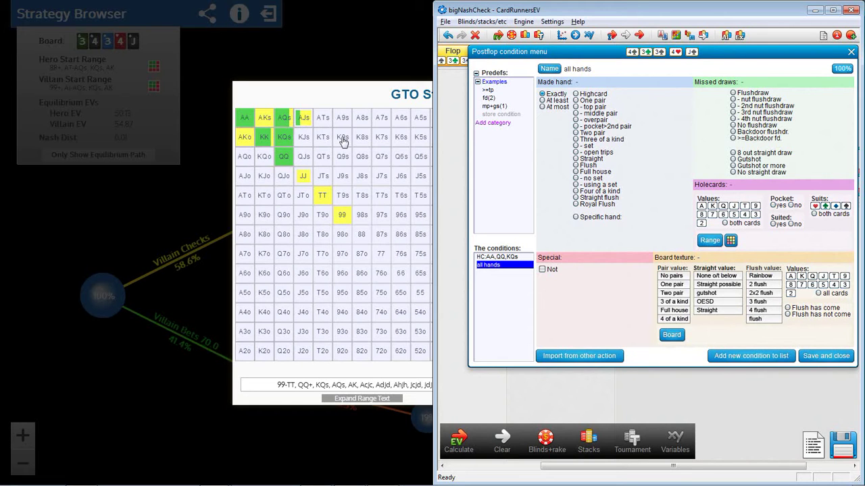
pyautogui.click(244, 297)
pyautogui.press('Escape')
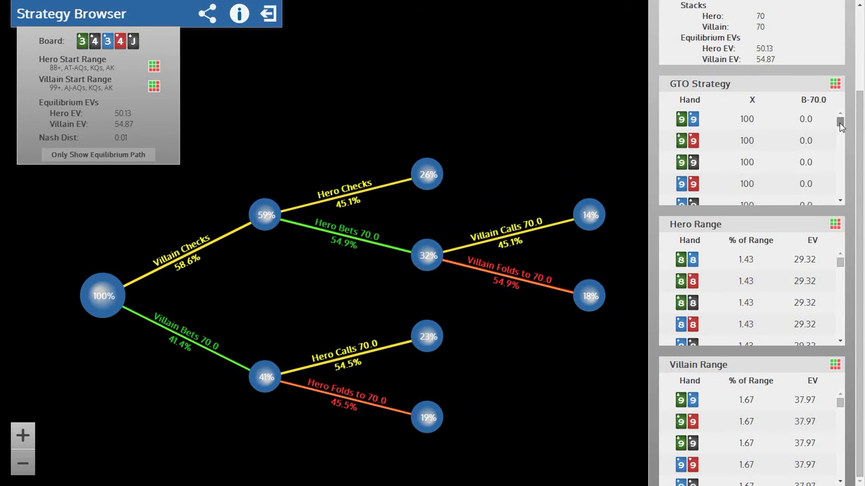
pyautogui.moveTo(838, 128); pyautogui.dragTo(843, 150)
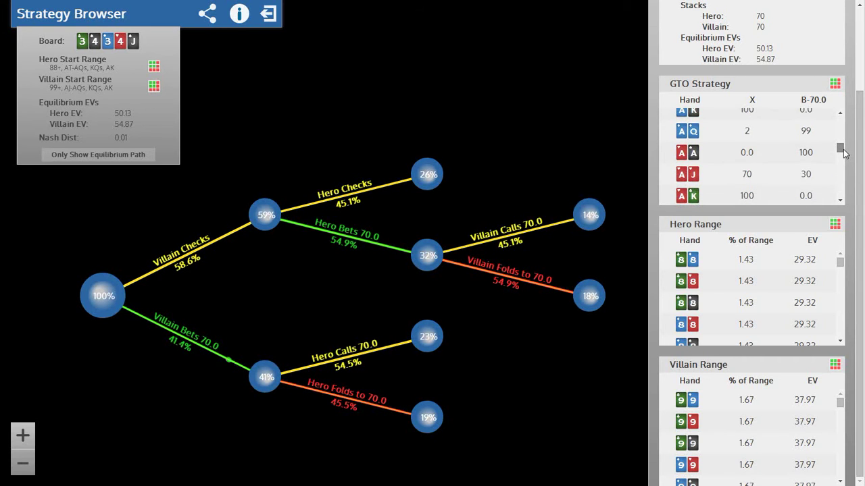
pyautogui.moveTo(843, 154); pyautogui.dragTo(848, 173)
# Give the bet-70 list an AJs condition at 30% weight, followed by a new all-hands condition
pyautogui.hotkey('alt', 'Tab')
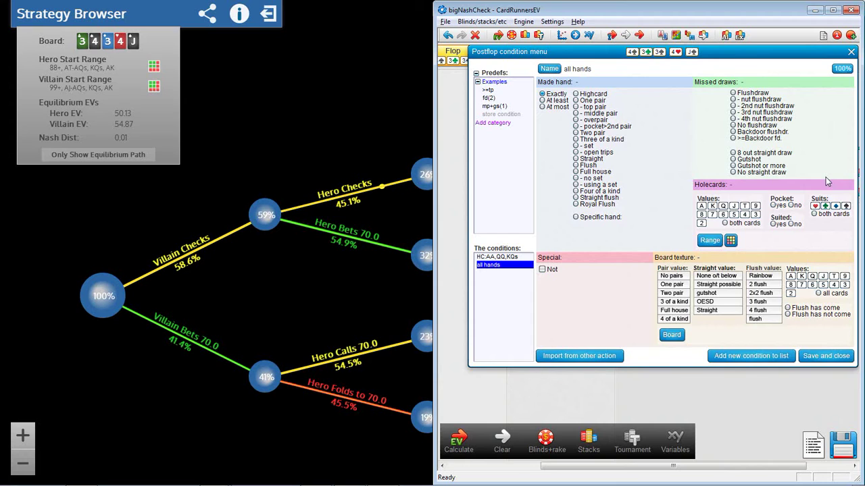
pyautogui.click(718, 249)
pyautogui.write('AJs')
pyautogui.press('Return')
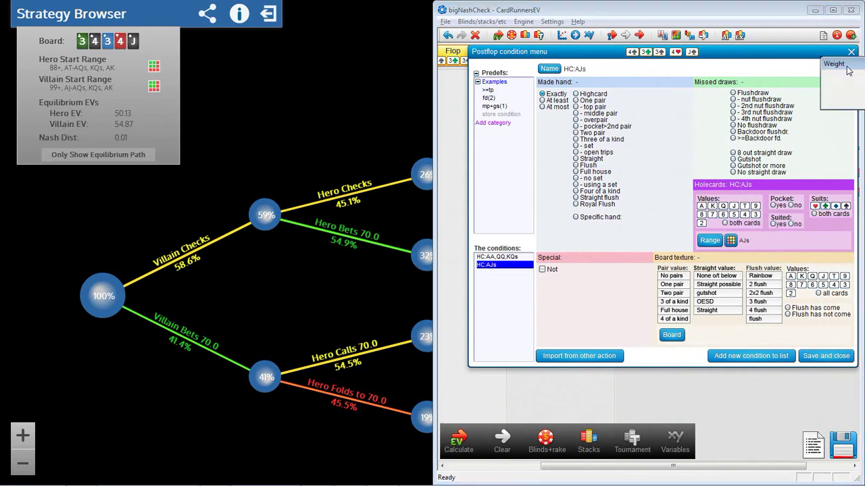
pyautogui.write('30')
pyautogui.press('Return')
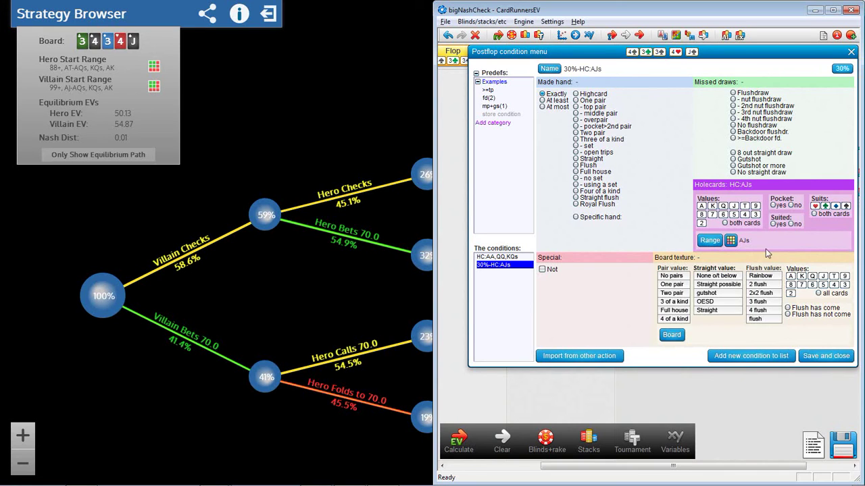
pyautogui.click(733, 359)
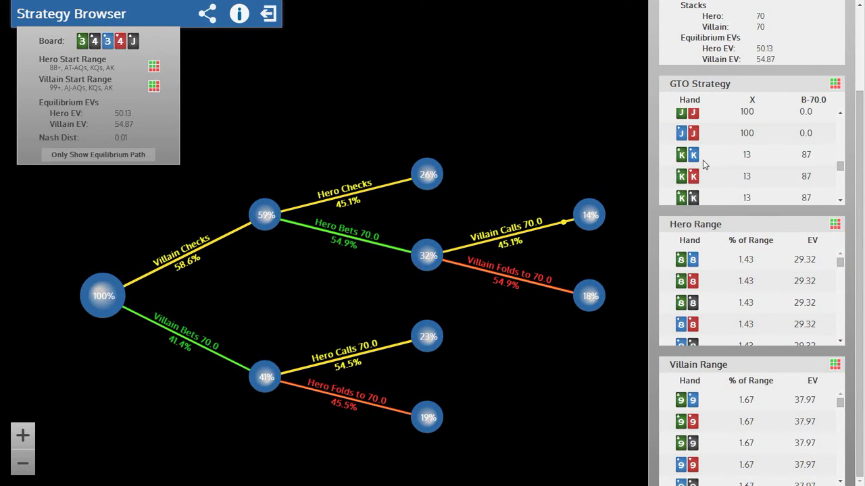
pyautogui.scroll(-1, 840, 169)
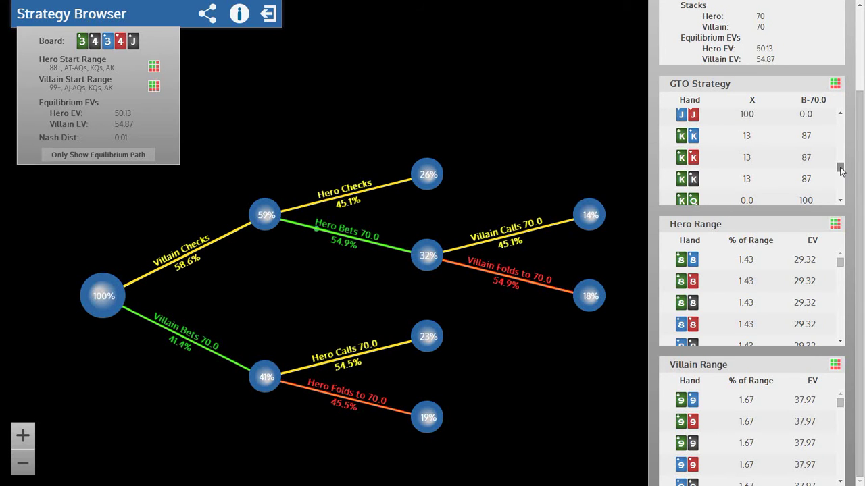
pyautogui.moveTo(841, 169); pyautogui.dragTo(841, 175)
# Make the newest bet-70 condition KK with an 87% weight
pyautogui.hotkey('alt', 'Tab')
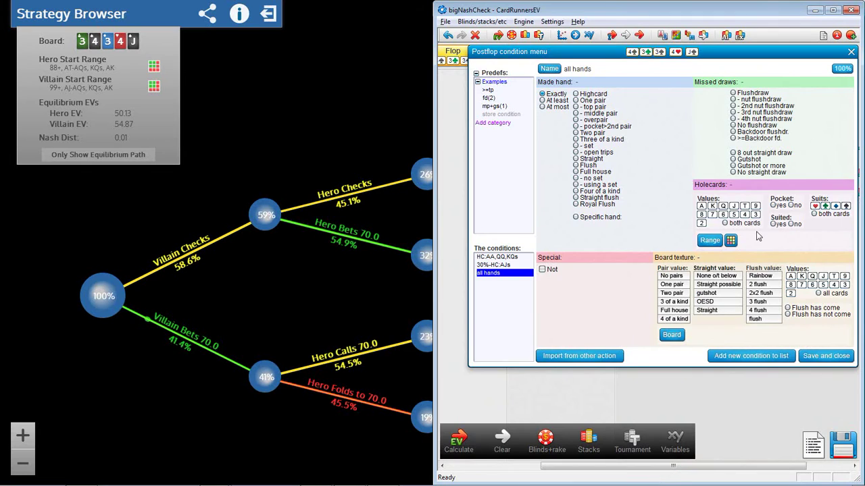
pyautogui.click(707, 241)
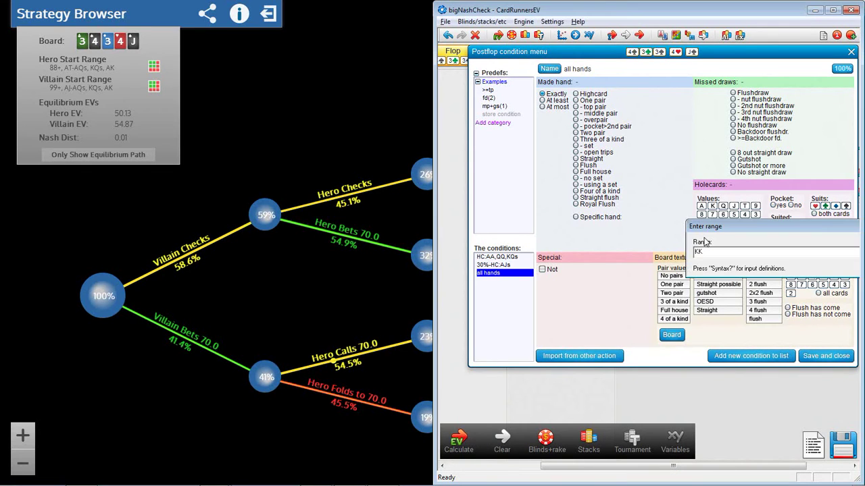
pyautogui.press('Return')
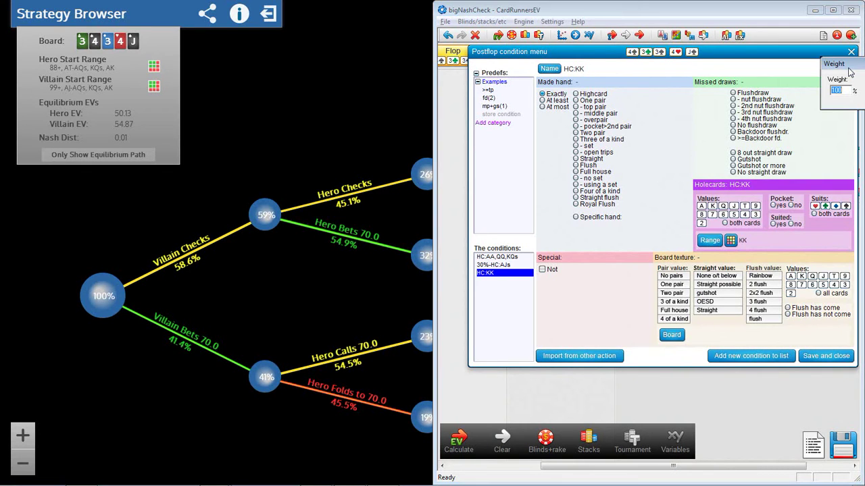
pyautogui.write('87')
pyautogui.press('Return')
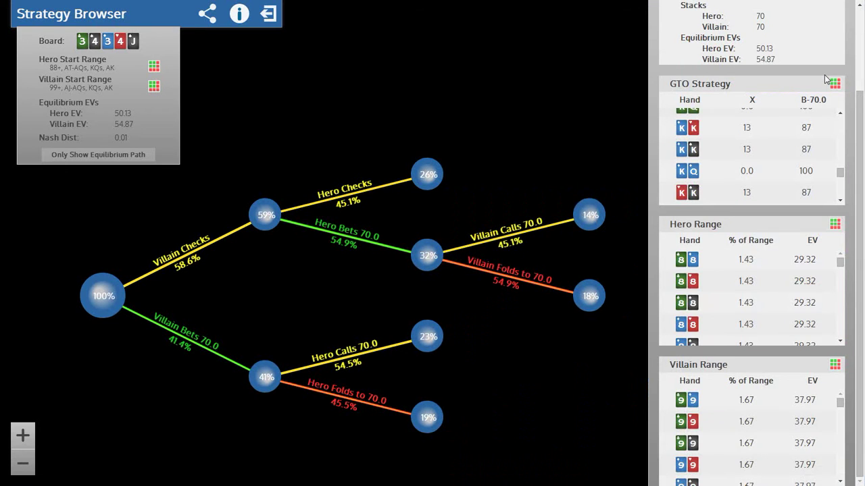
pyautogui.click(835, 82)
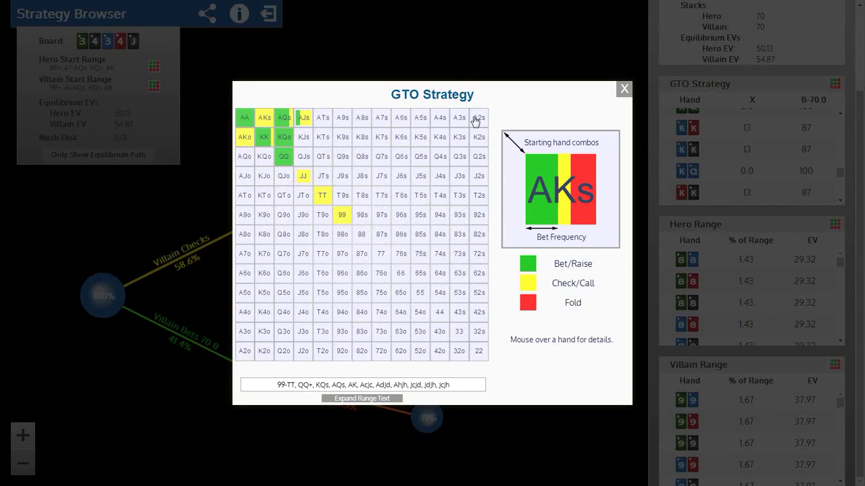
pyautogui.click(619, 90)
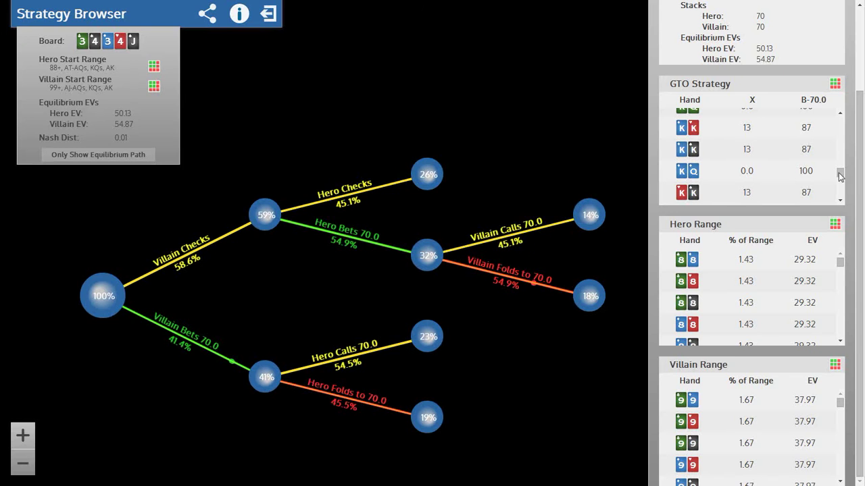
pyautogui.moveTo(840, 177); pyautogui.dragTo(842, 155)
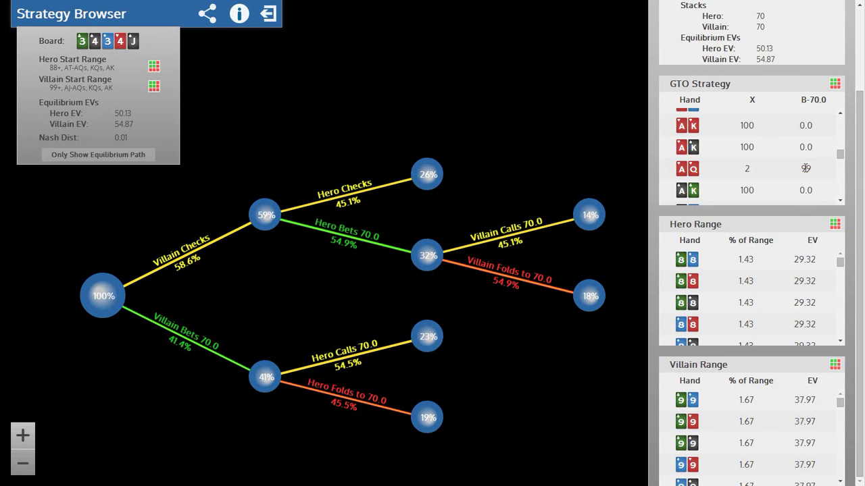
# Add a new AhQh hole-card condition to the bet-70 list and adjust its weight
pyautogui.hotkey('alt', 'Tab')
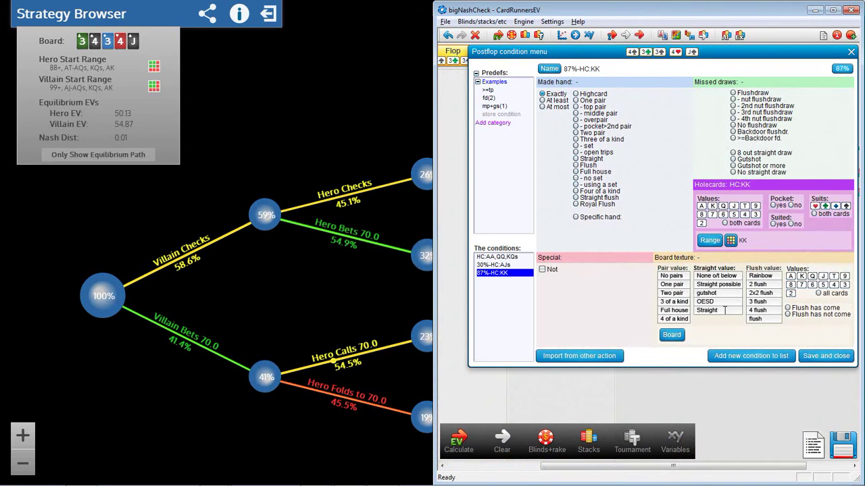
pyautogui.click(752, 355)
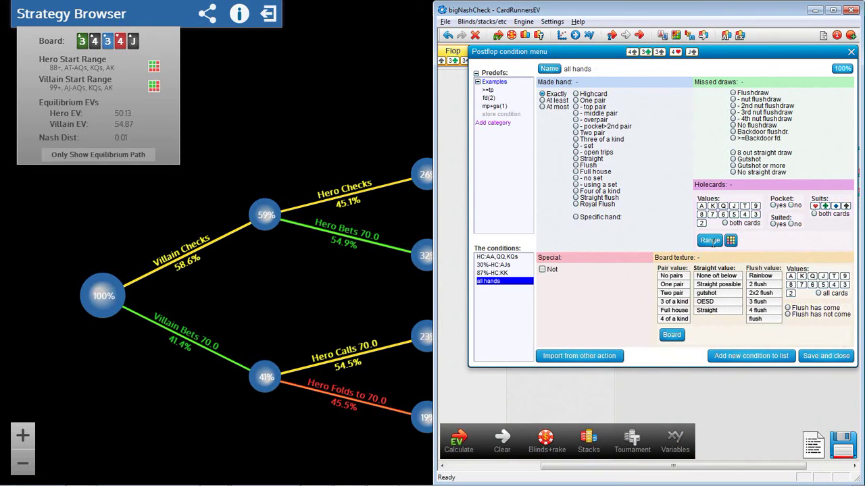
pyautogui.click(710, 241)
pyautogui.write('AhQh')
pyautogui.press('Return')
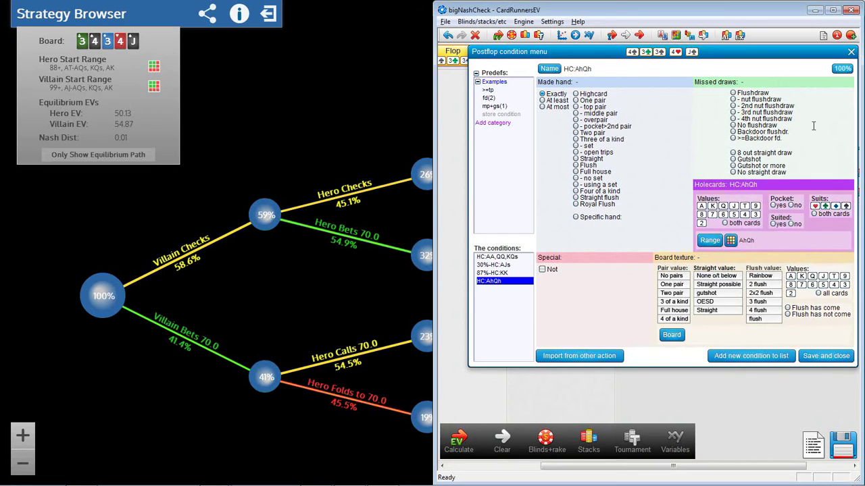
pyautogui.click(842, 68)
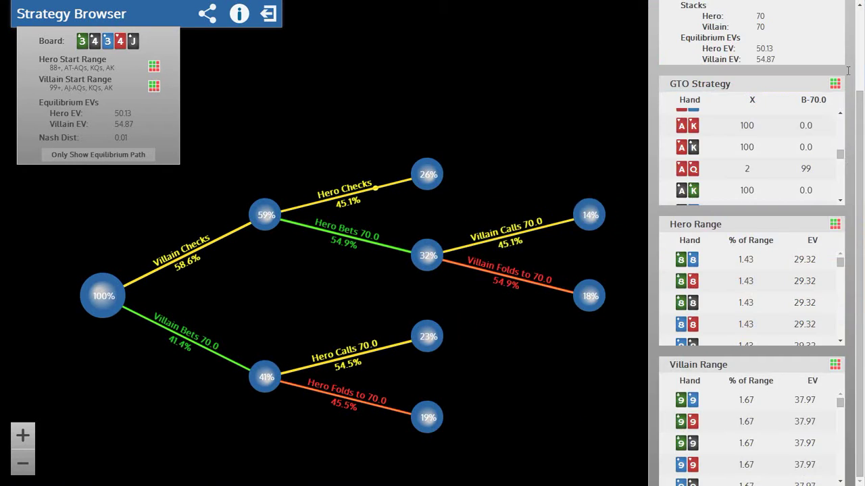
pyautogui.scroll(1, 843, 131)
pyautogui.scroll(1, 842, 131)
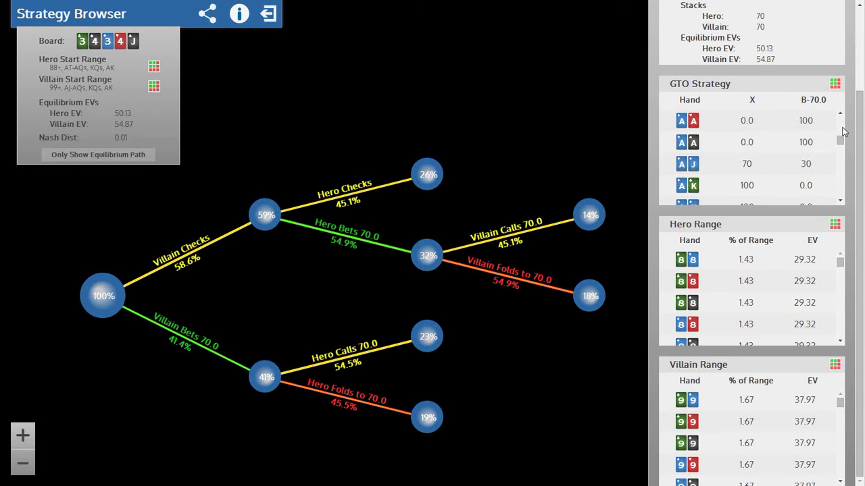
pyautogui.scroll(-2, 843, 131)
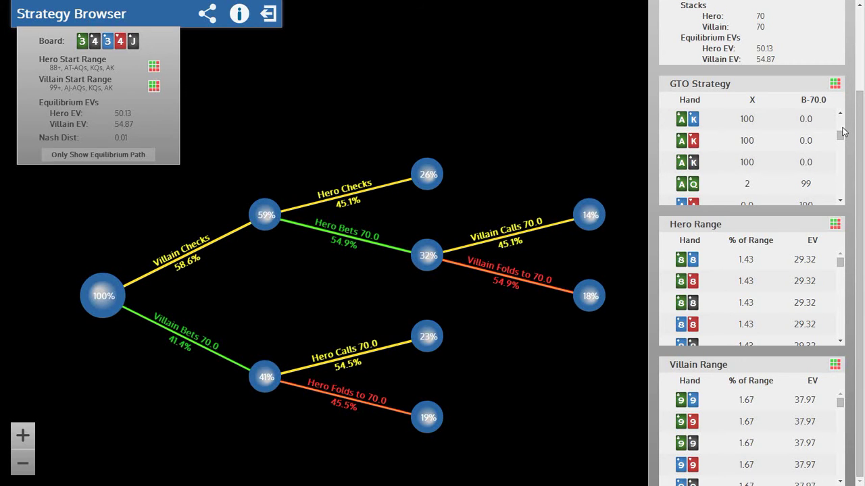
pyautogui.scroll(1, 842, 127)
pyautogui.scroll(1, 842, 127)
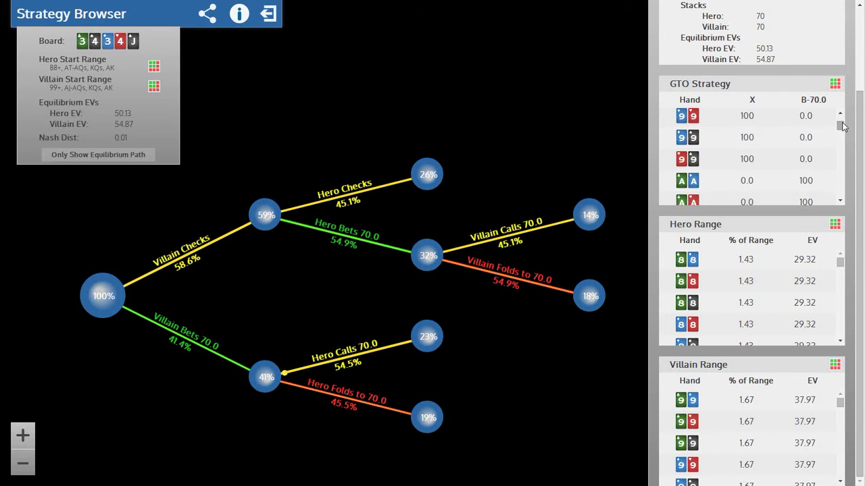
pyautogui.moveTo(843, 125); pyautogui.dragTo(842, 161)
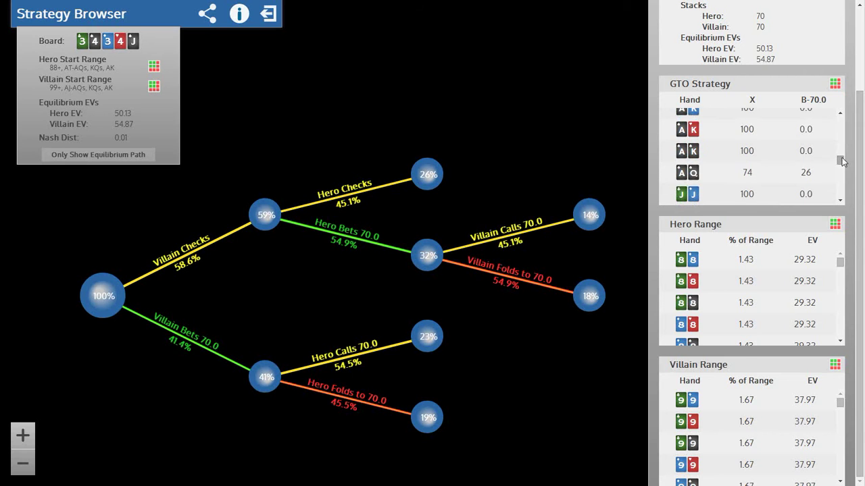
# Widen the 99% condition to AhQh, AdQd, AcQc and add a new all-hands condition below it
pyautogui.hotkey('alt', 'Tab')
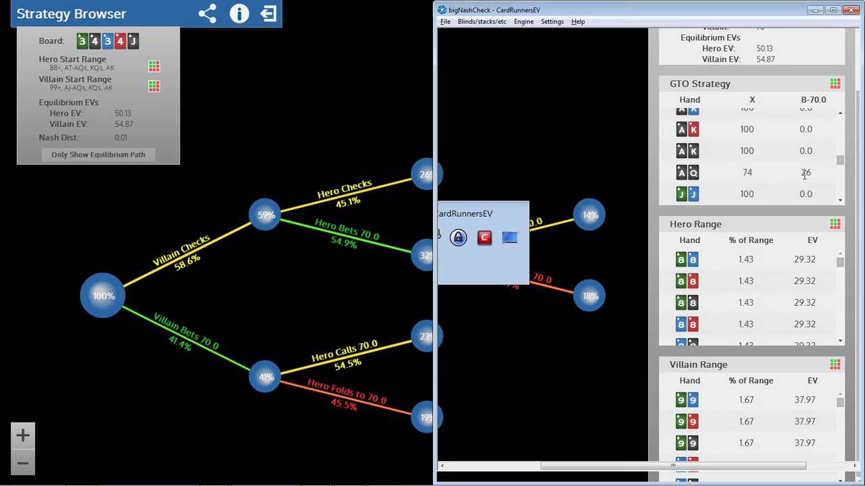
pyautogui.click(704, 241)
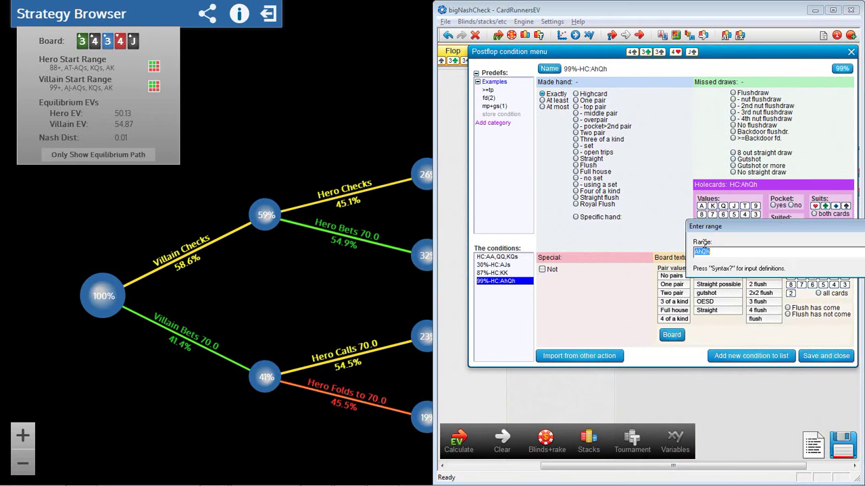
pyautogui.click(715, 251)
pyautogui.write(',Ah')
pyautogui.write('Qd,AcQ')
pyautogui.write('c')
pyautogui.press('Return')
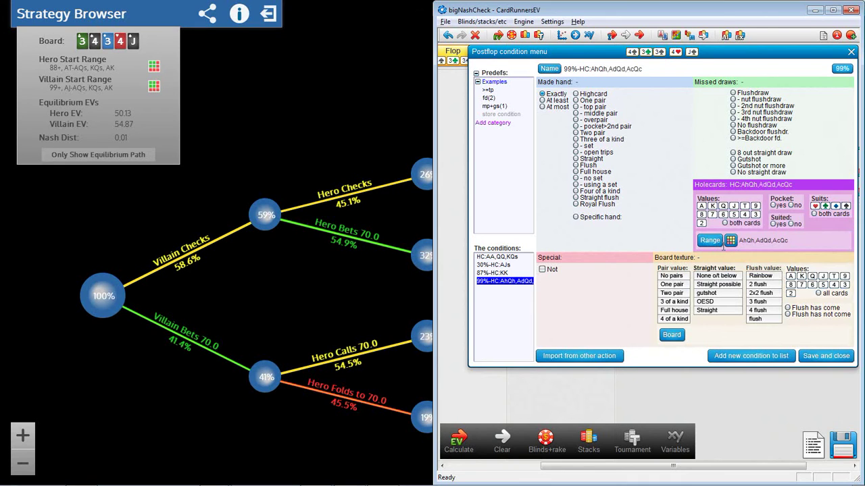
pyautogui.click(778, 358)
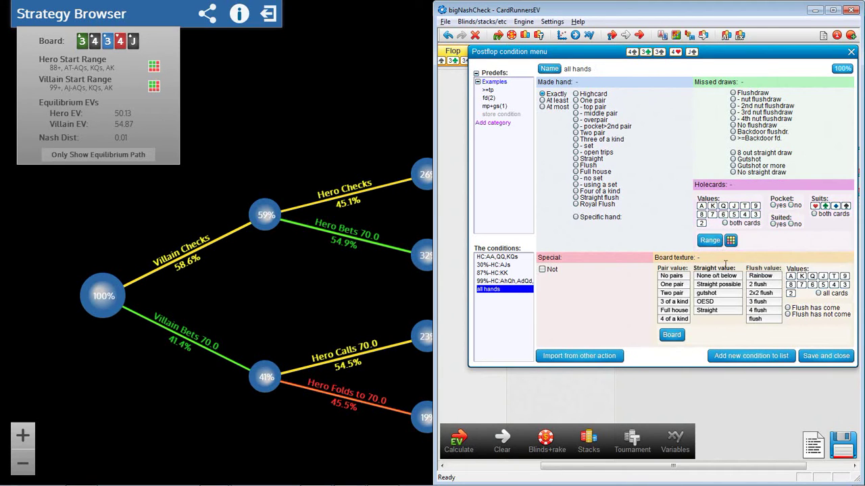
pyautogui.click(710, 240)
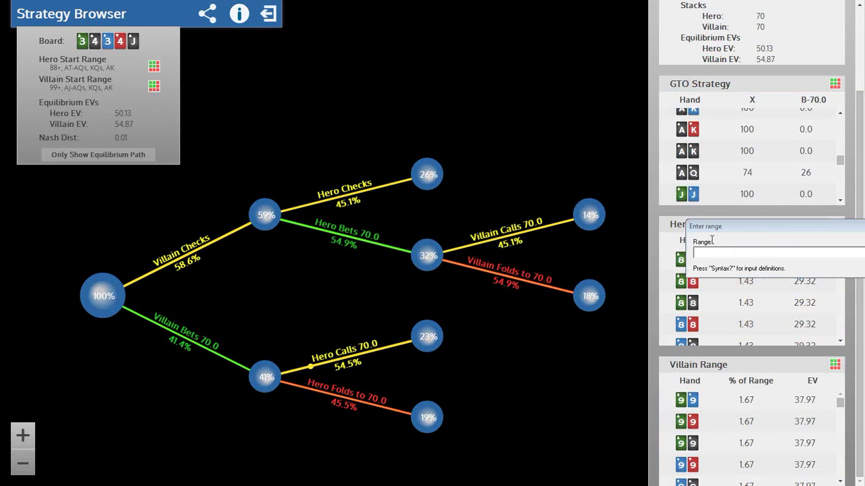
pyautogui.hotkey('alt', 'Tab')
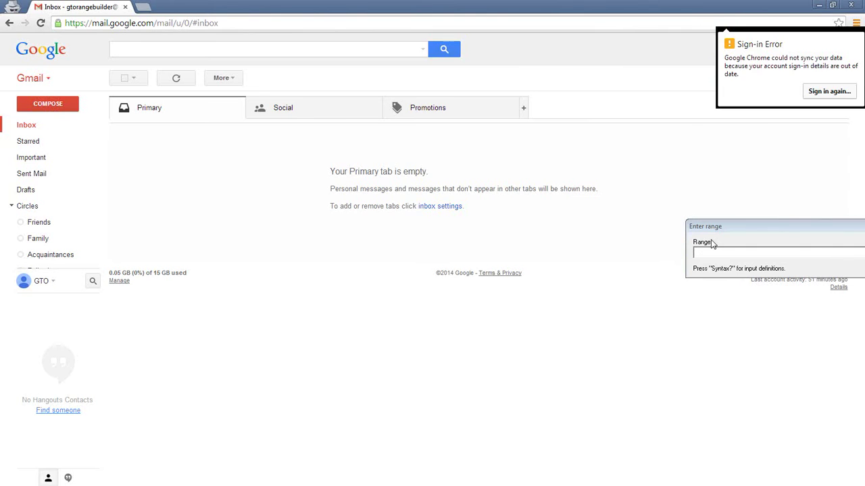
pyautogui.hotkey('alt', 'Tab')
pyautogui.hotkey('alt', 'Tab')
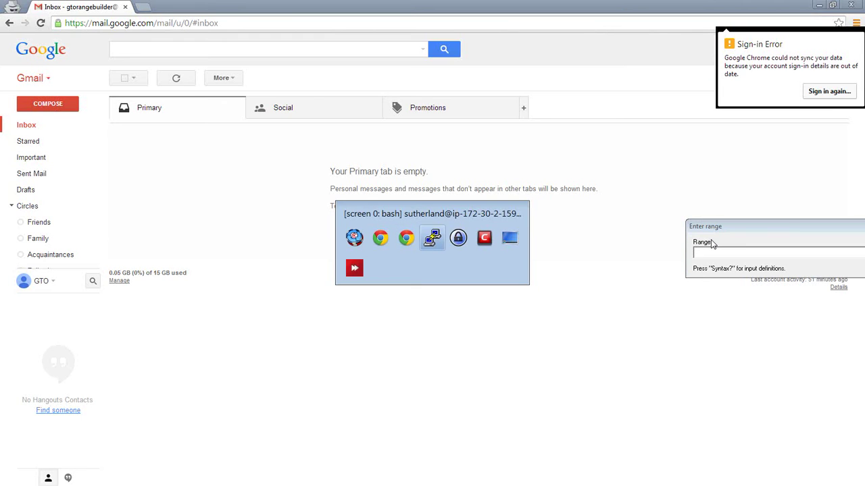
pyautogui.hotkey('alt', 'Tab')
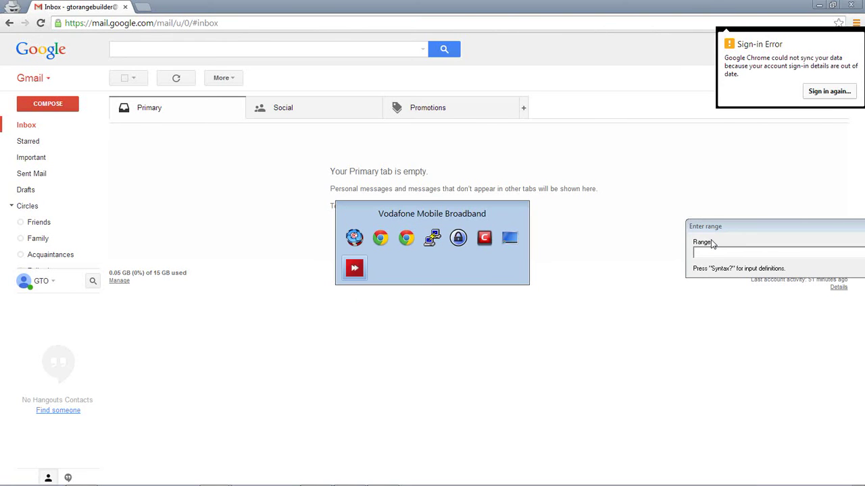
pyautogui.hotkey('alt', 'Tab')
pyautogui.hotkey('alt', 'Tab')
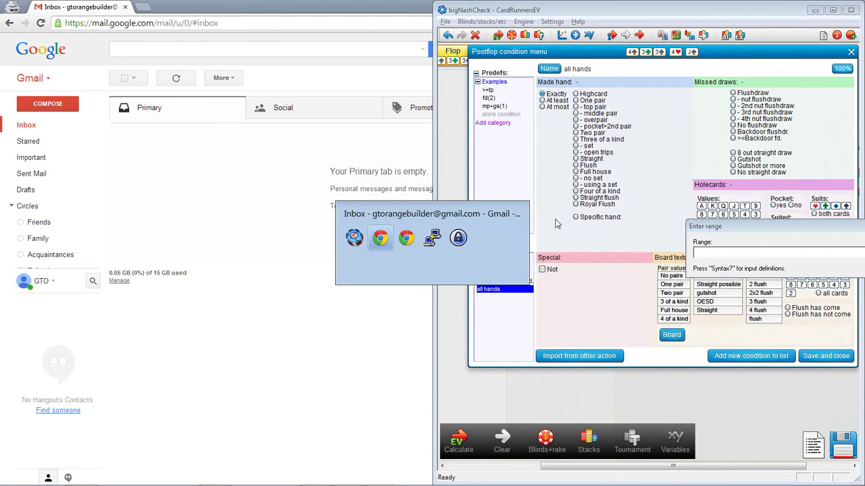
pyautogui.hotkey('alt', 'Tab')
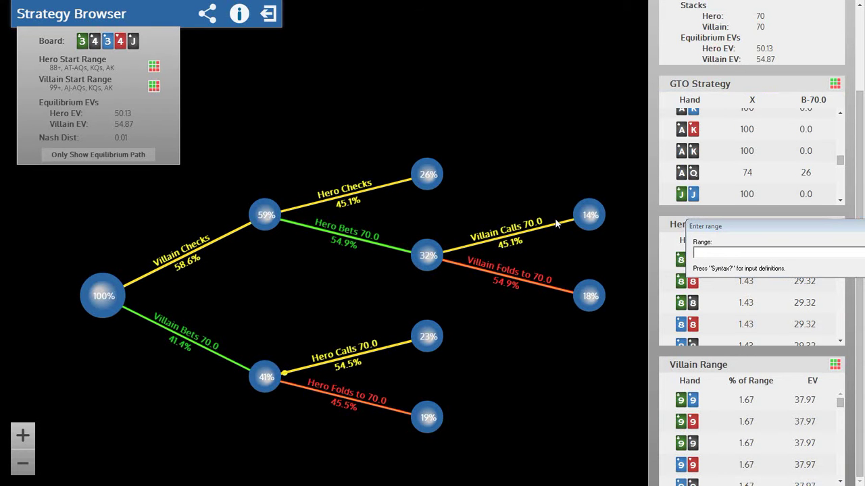
pyautogui.hotkey('alt', 'Tab')
pyautogui.hotkey('alt', 'Tab')
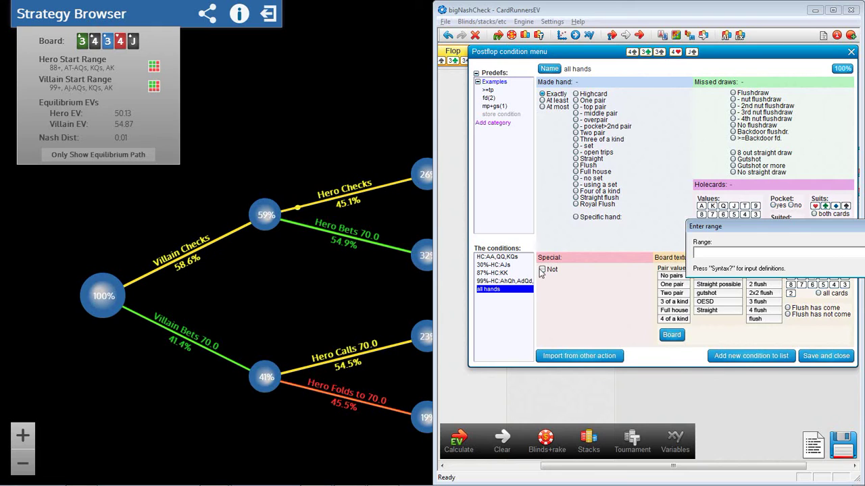
# Add AsQs as a new Bet 70 condition at 26% weight and save it into the tree
pyautogui.write('AsQs')
pyautogui.press('Return')
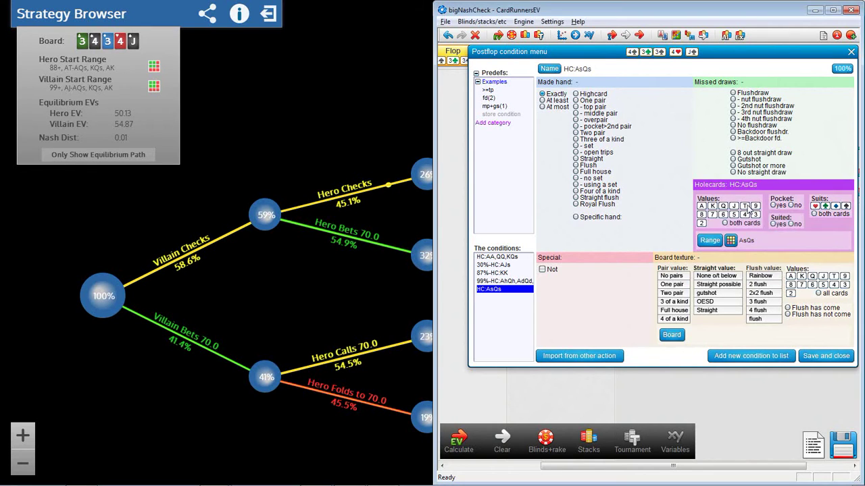
pyautogui.click(842, 69)
pyautogui.write('24')
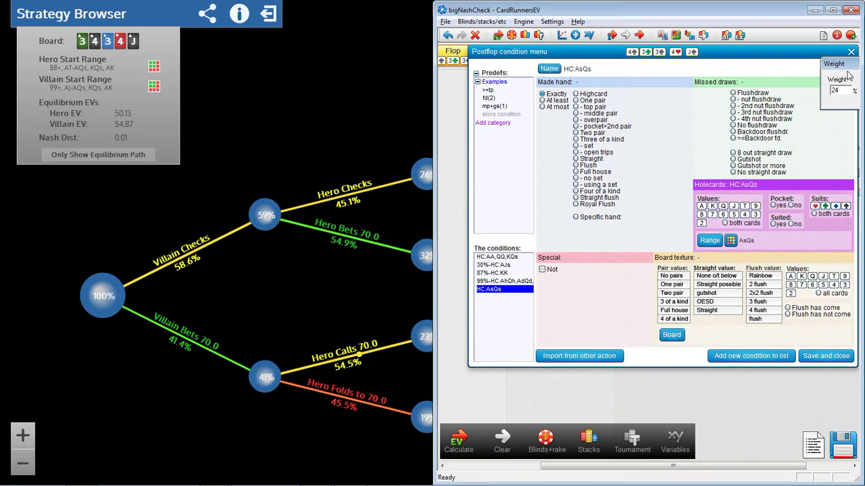
pyautogui.click(402, 244)
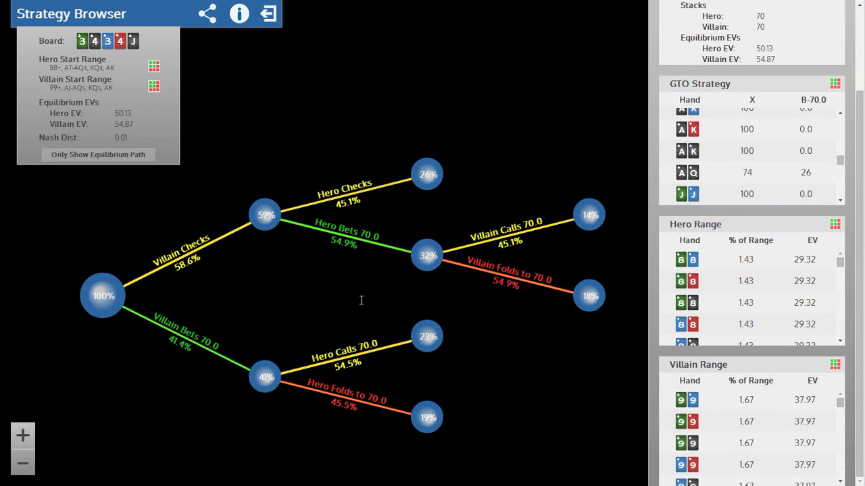
pyautogui.hotkey('alt', 'Tab')
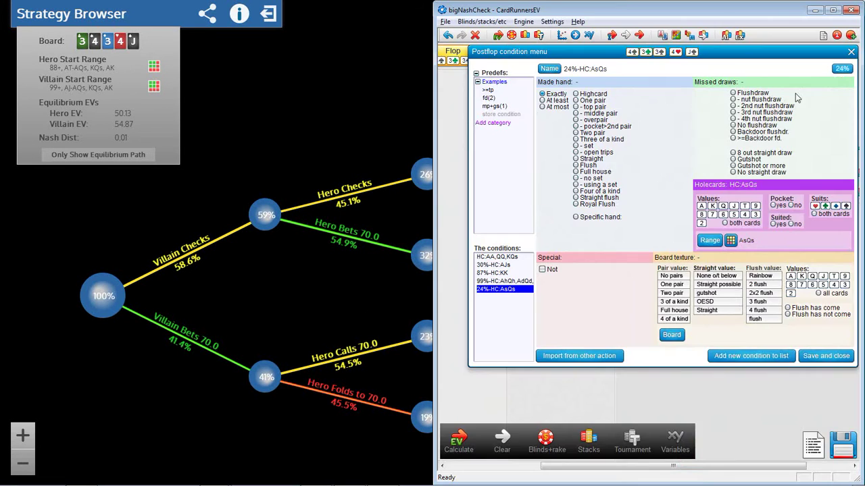
pyautogui.click(841, 69)
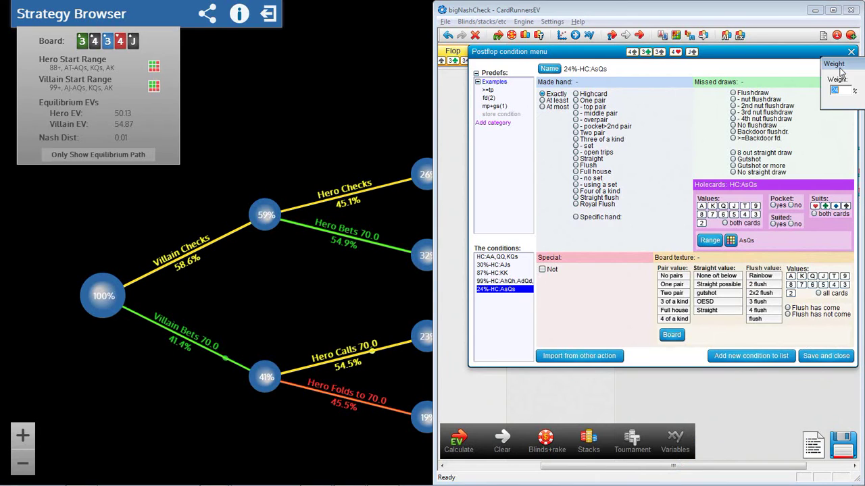
pyautogui.write('26')
pyautogui.press('Return')
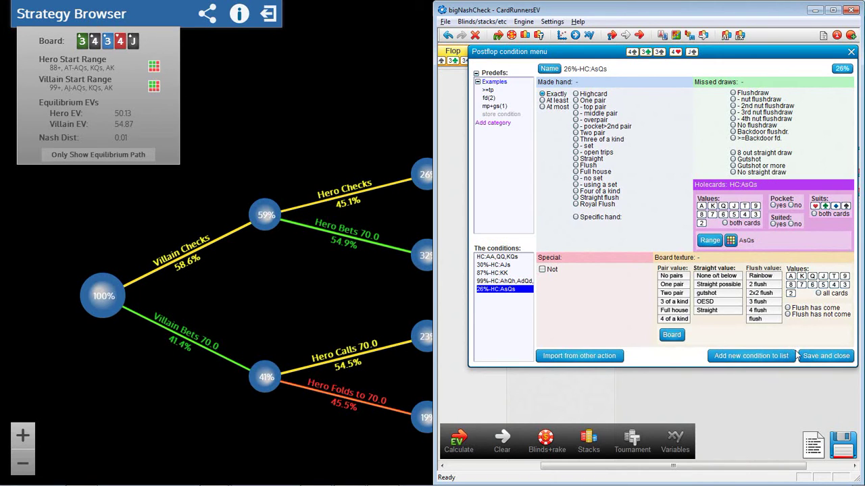
pyautogui.click(821, 358)
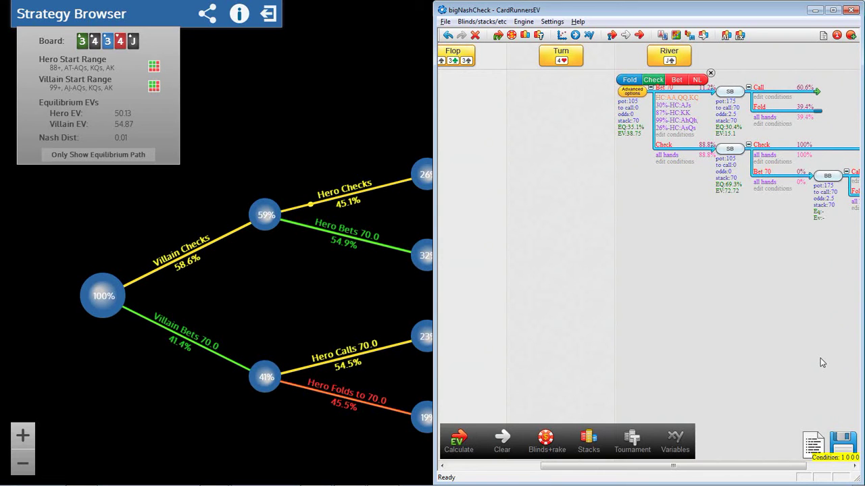
# Recalculate EV and scroll right to view the turn and river, with Bet 70 at 41.4%
pyautogui.click(498, 35)
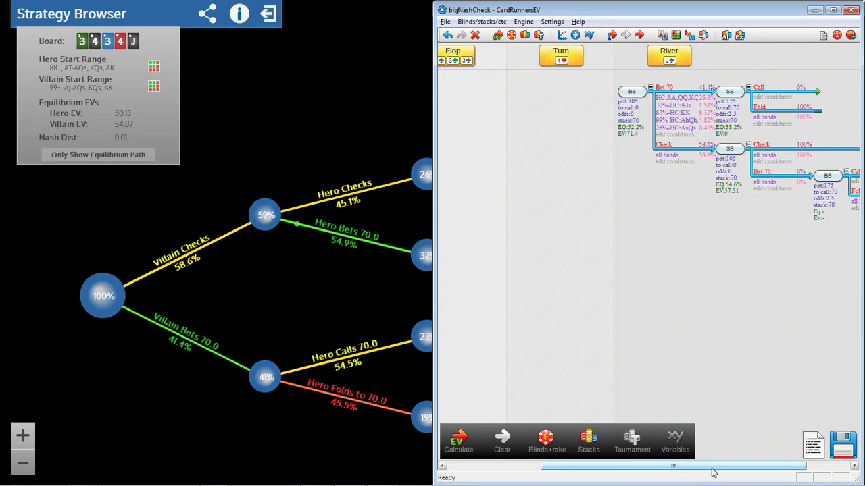
pyautogui.hscroll(2, 712, 471)
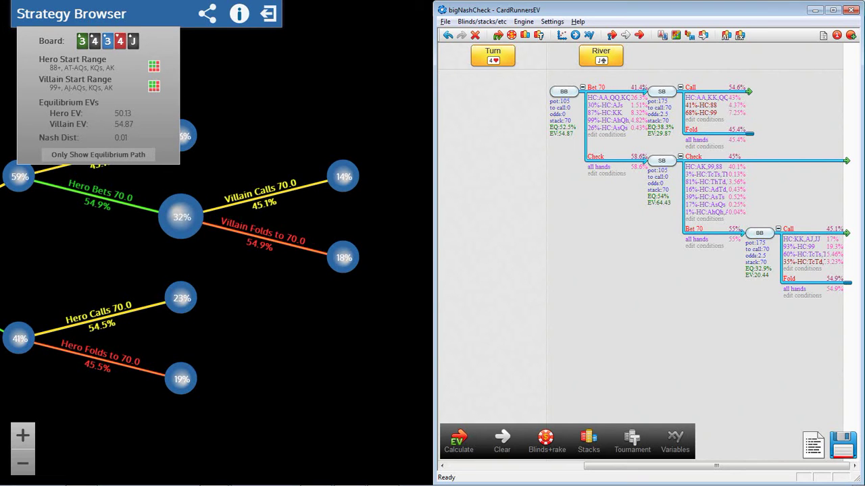
pyautogui.moveTo(658, 150)
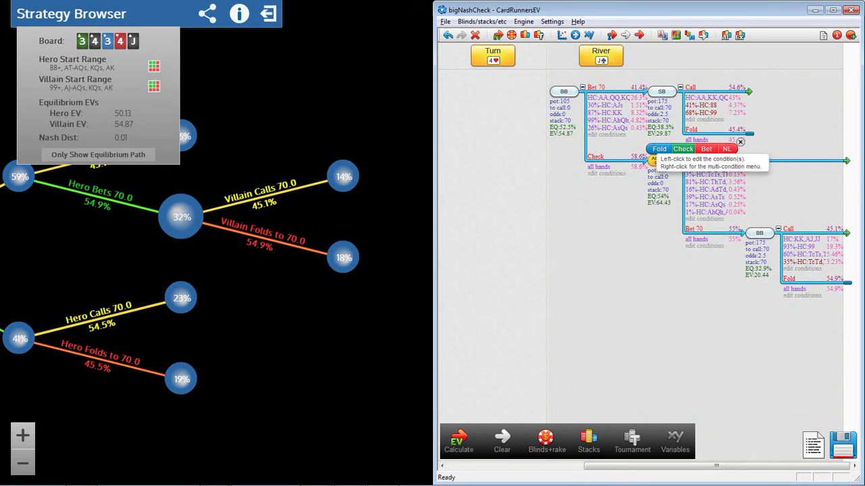
pyautogui.moveTo(661, 91)
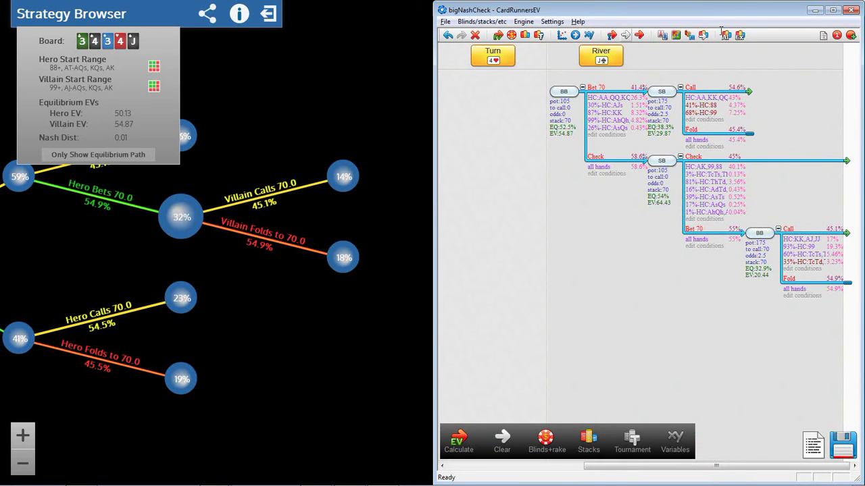
# Run the maximum exploitative play for SB, giving Call 28.9% against Bet 70
pyautogui.click(725, 34)
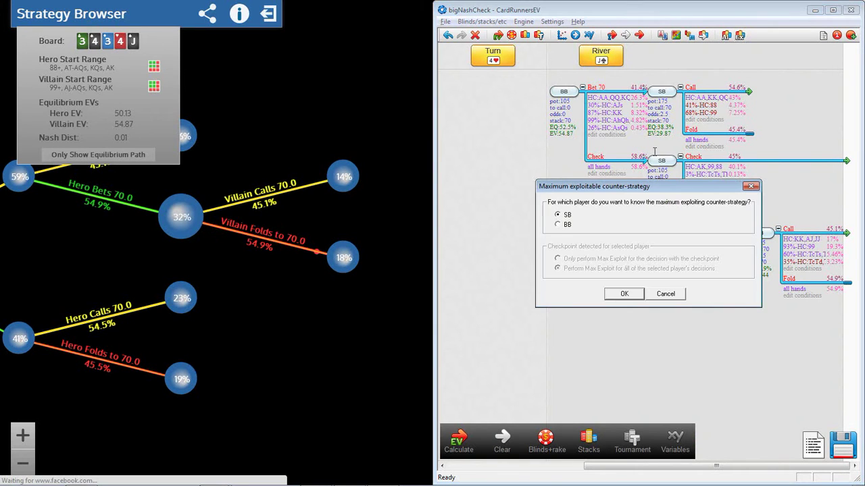
pyautogui.click(634, 293)
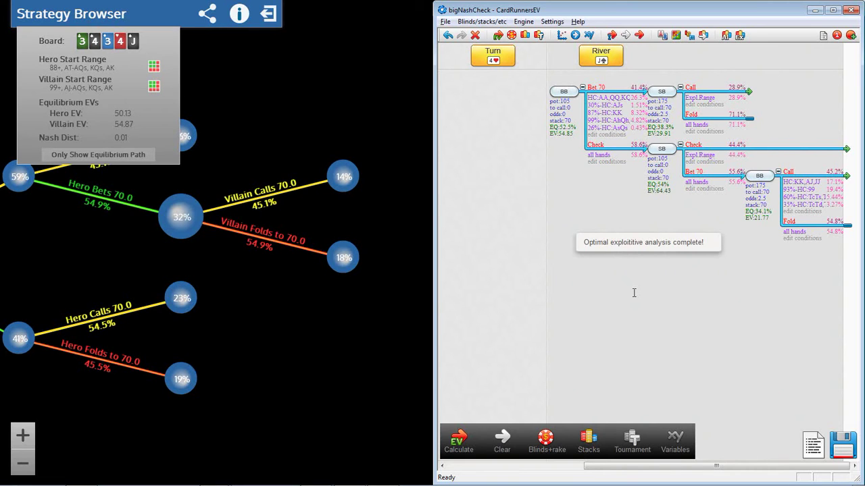
pyautogui.moveTo(659, 129)
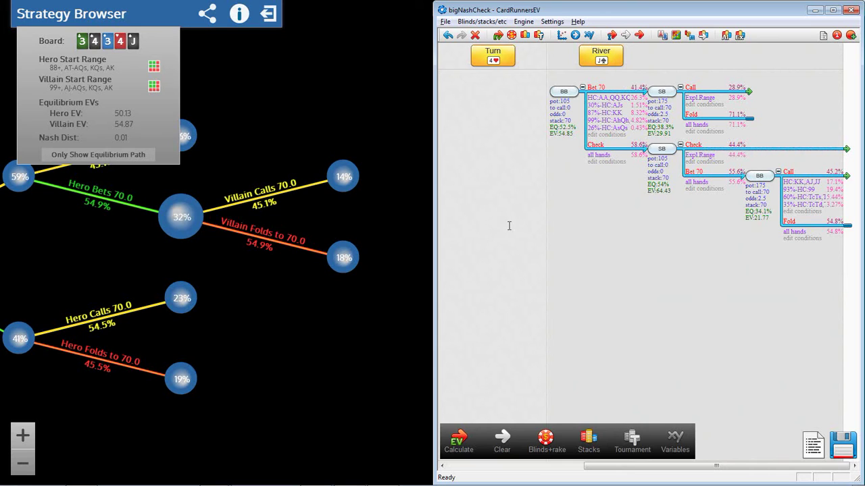
pyautogui.moveTo(565, 135)
# Compare the exploit results against the Strategy Browser, then return to the tree
pyautogui.press('alt')
pyautogui.hotkey('alt', 'Tab')
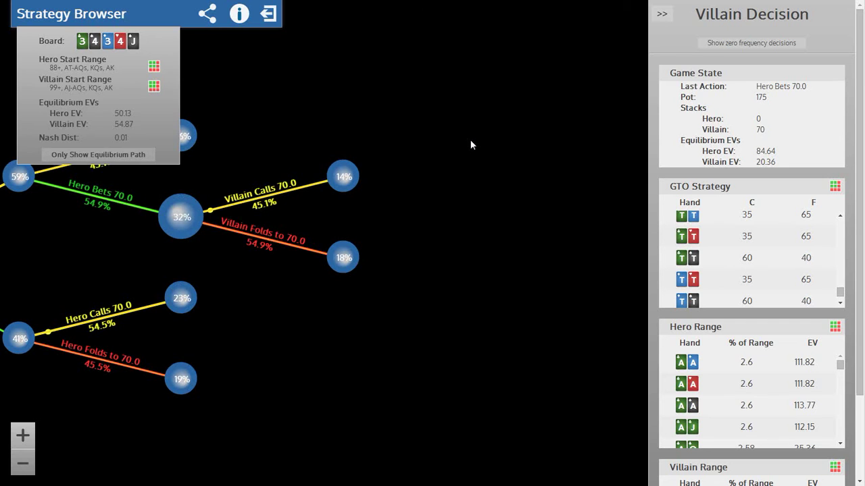
pyautogui.hotkey('alt', 'Tab')
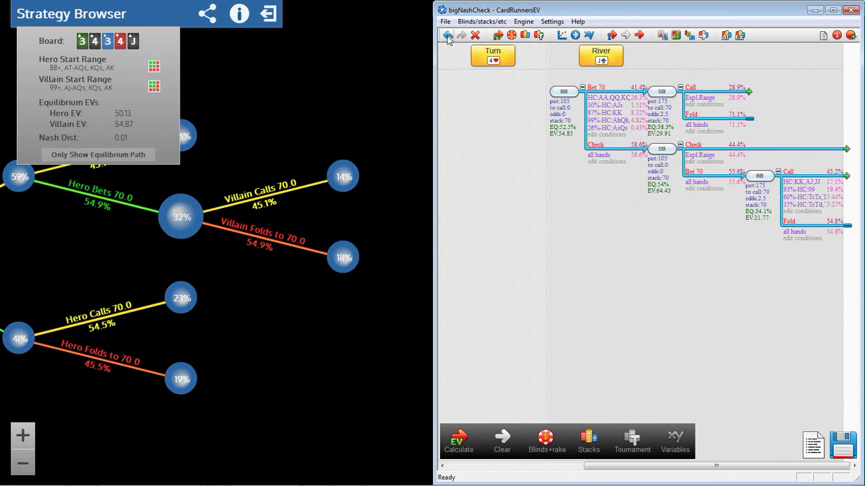
# Undo the SB results and run max exploit for BB, giving Bet 70 at 31.2%
pyautogui.click(448, 38)
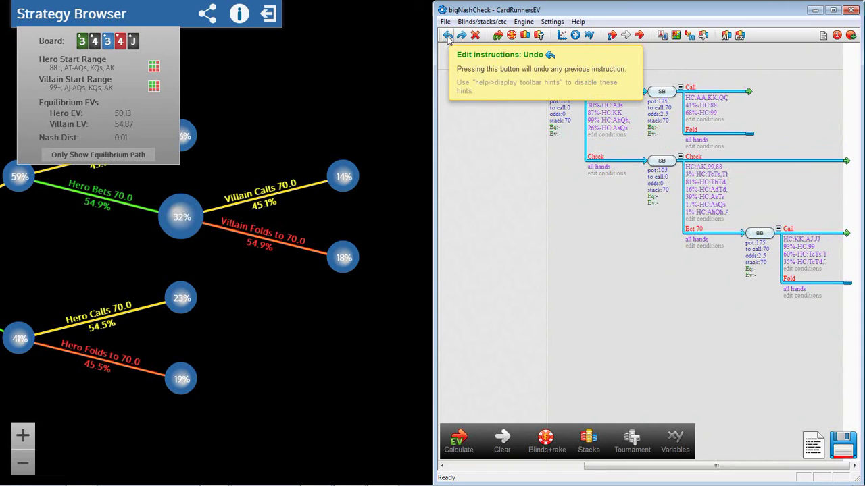
pyautogui.click(739, 36)
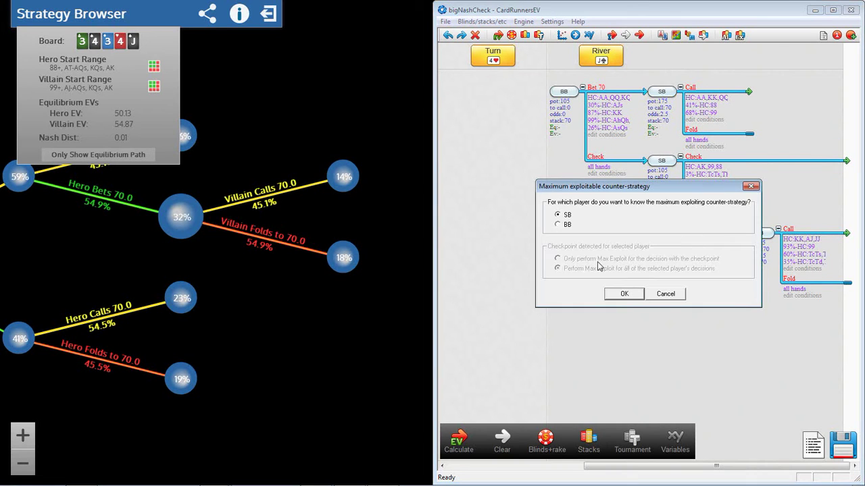
pyautogui.click(561, 225)
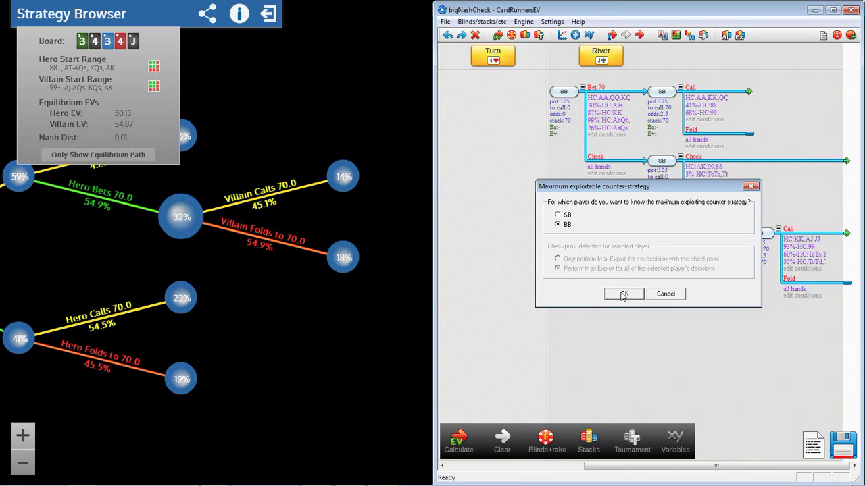
pyautogui.click(623, 295)
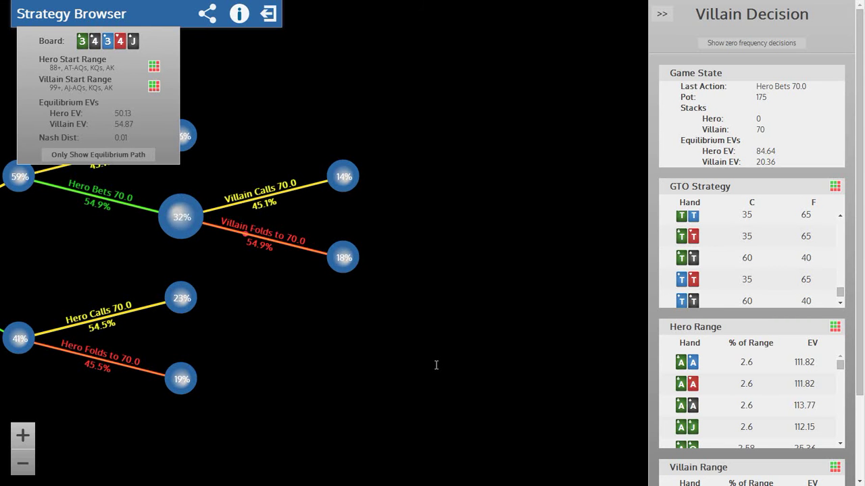
pyautogui.hotkey('alt', 'Tab')
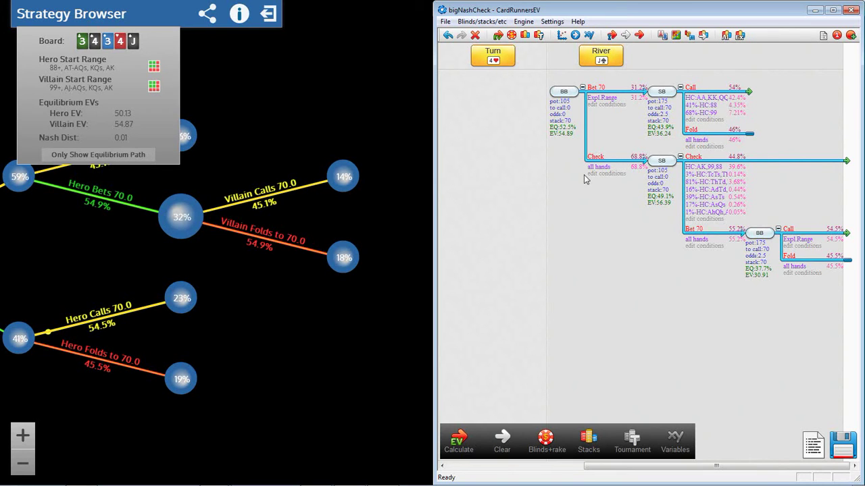
# Clear exploit results and set the Bet 70 AJs condition to 100%, removing the all-hands condition
pyautogui.click(710, 197)
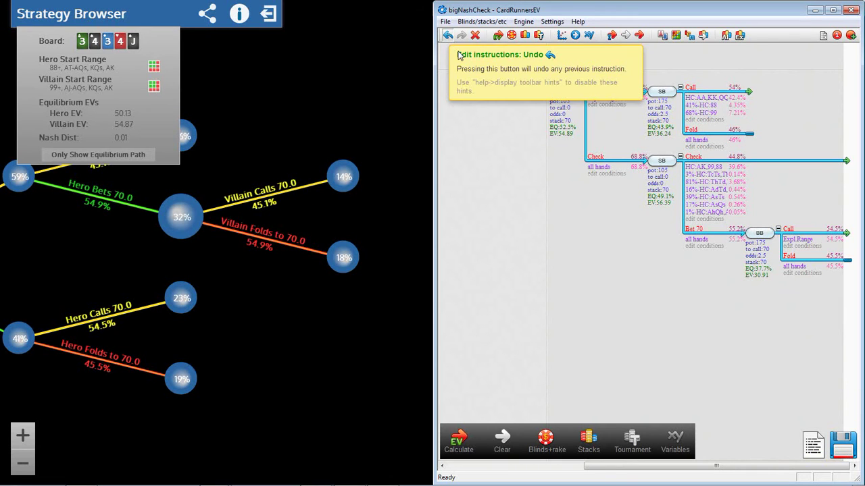
pyautogui.hotkey('ctrl', 'z')
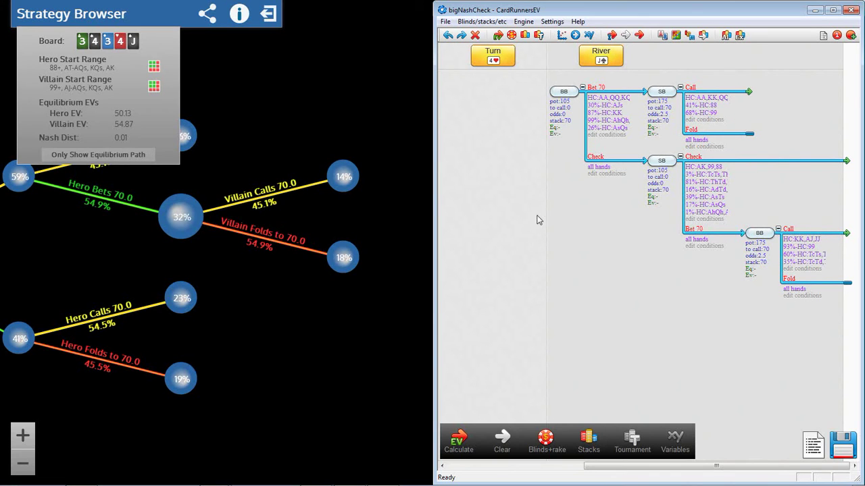
pyautogui.click(607, 106)
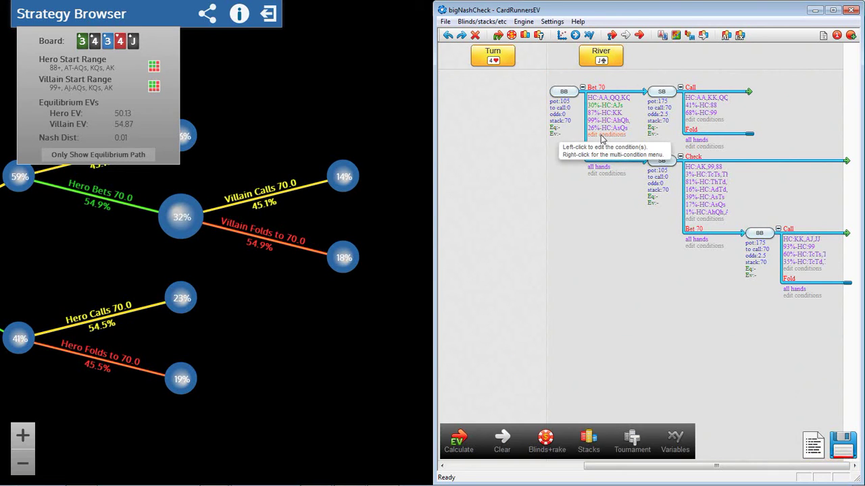
pyautogui.click(601, 137)
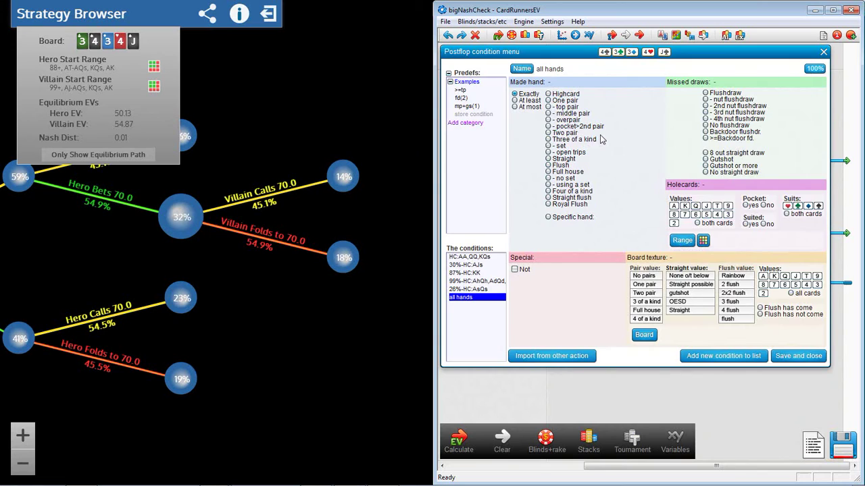
pyautogui.click(482, 266)
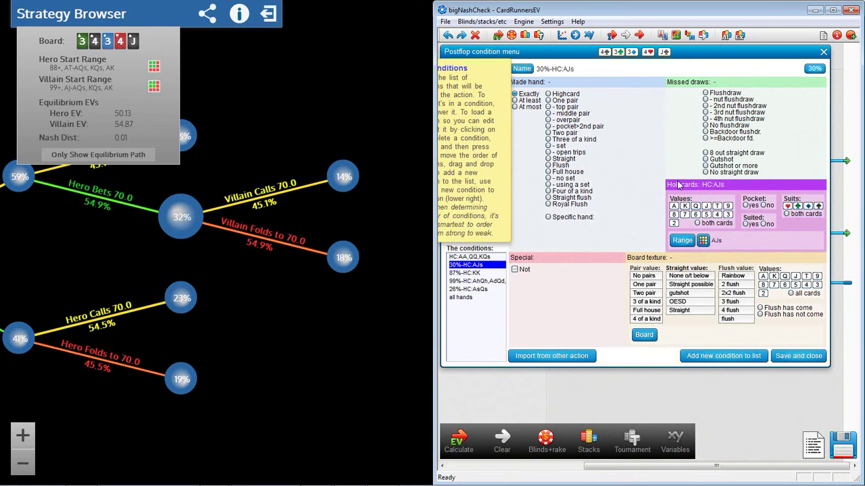
pyautogui.click(811, 69)
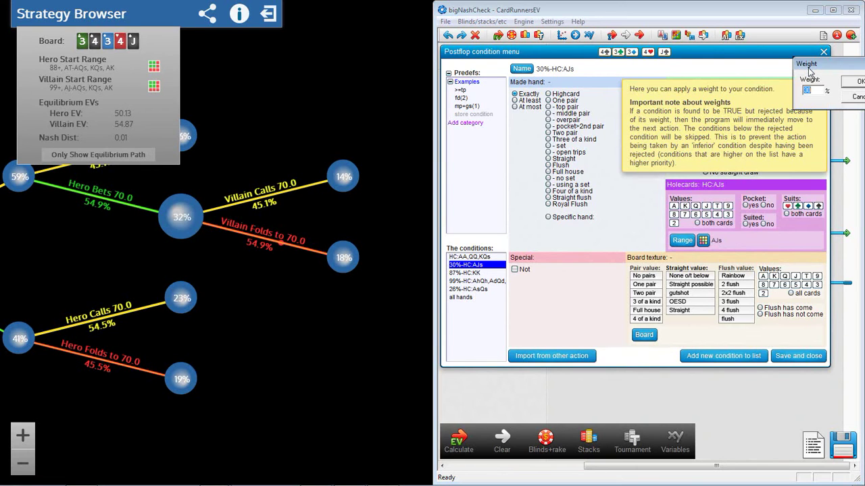
pyautogui.write('100')
pyautogui.press('Return')
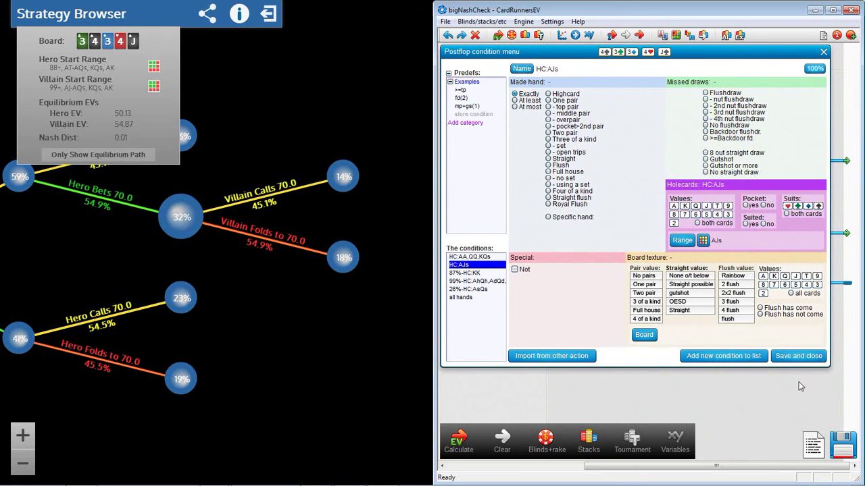
pyautogui.click(799, 356)
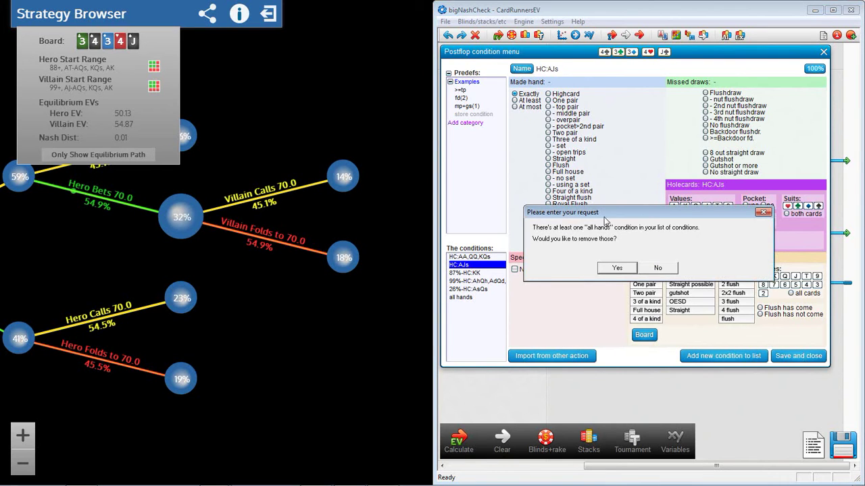
pyautogui.click(617, 269)
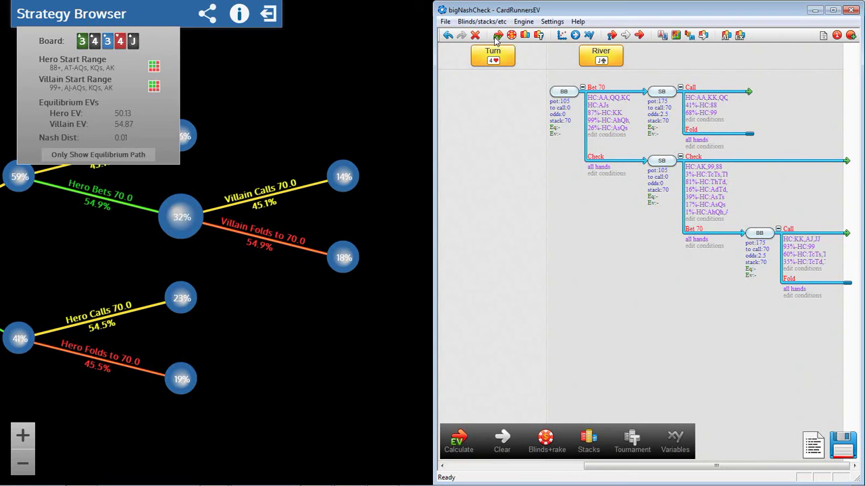
# Rerun EV and SB's max exploit on the edited tree, giving Bet 70 at 44.9%
pyautogui.click(496, 36)
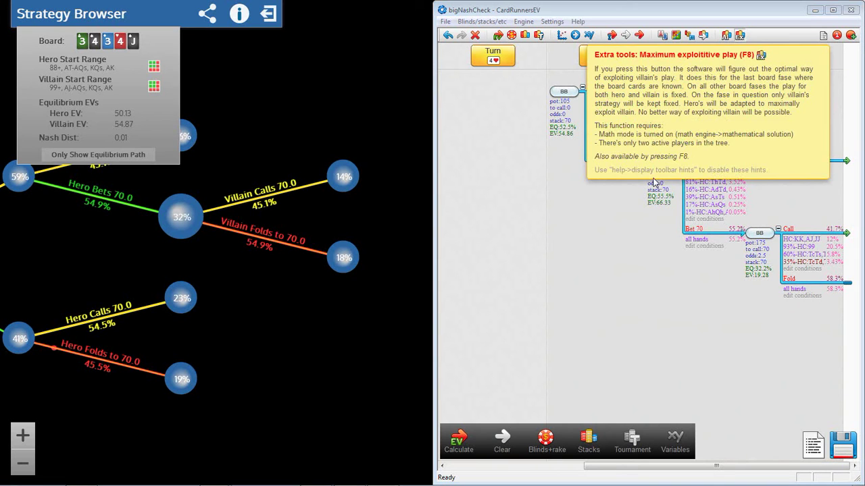
pyautogui.press('F8')
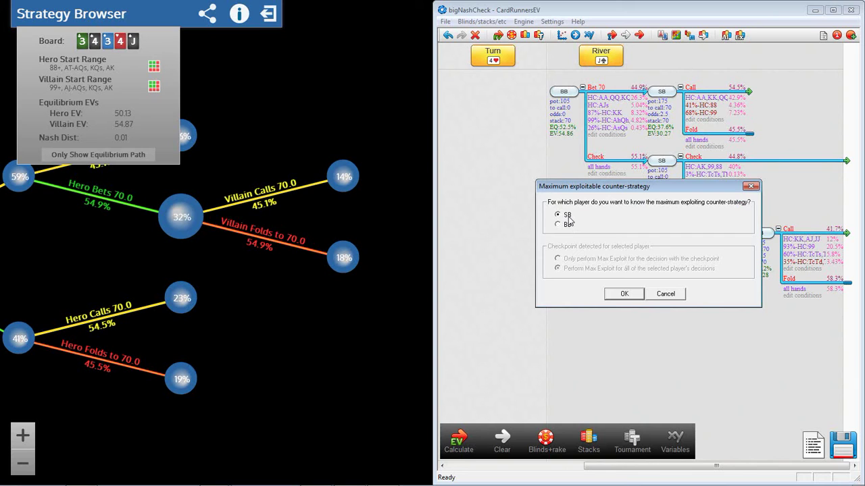
pyautogui.click(622, 294)
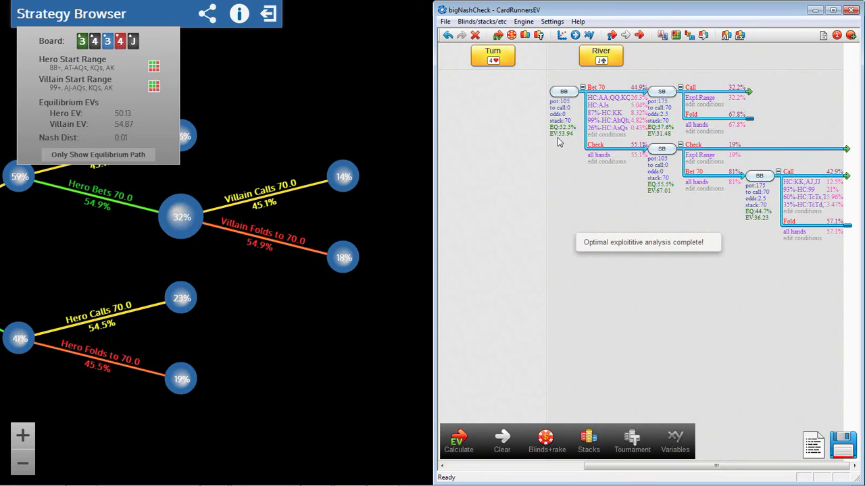
pyautogui.moveTo(575, 138)
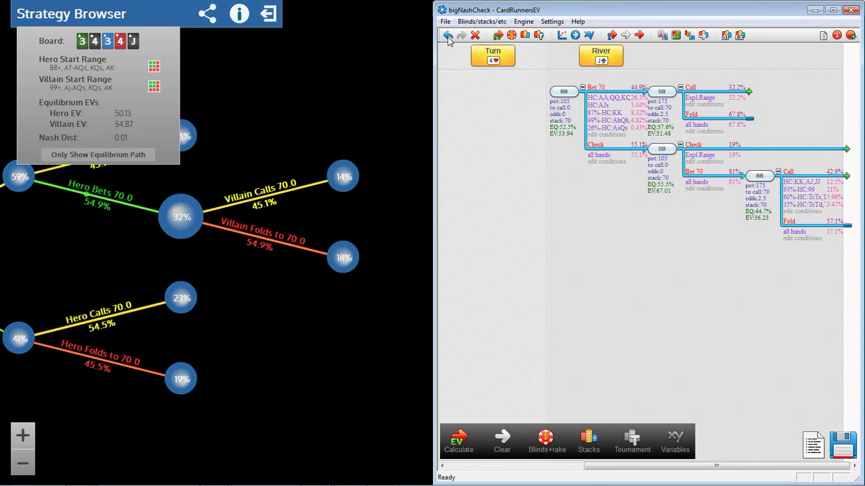
# Undo the exploit results and AJs edit, restoring the 30% AJs weight with results cleared
pyautogui.click(593, 110)
pyautogui.click(450, 40)
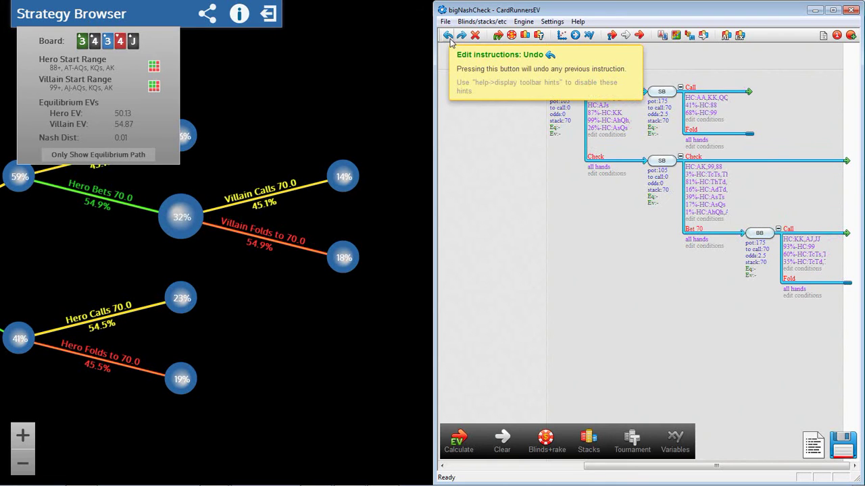
pyautogui.click(498, 38)
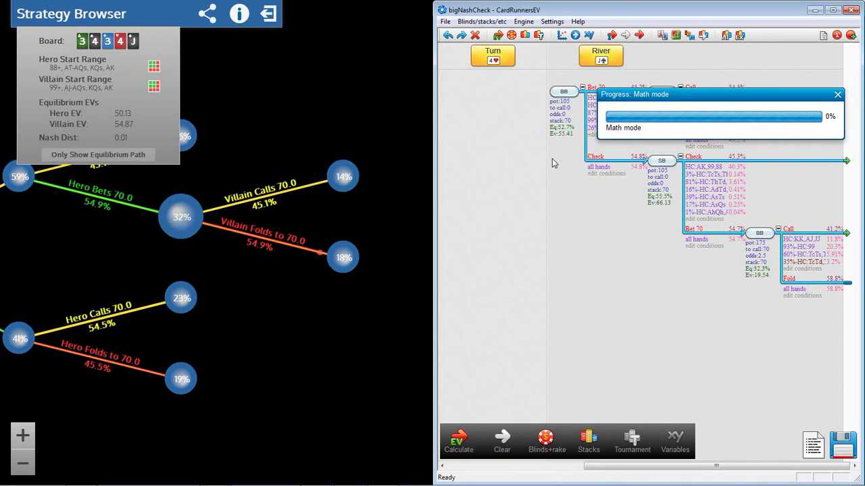
pyautogui.click(448, 36)
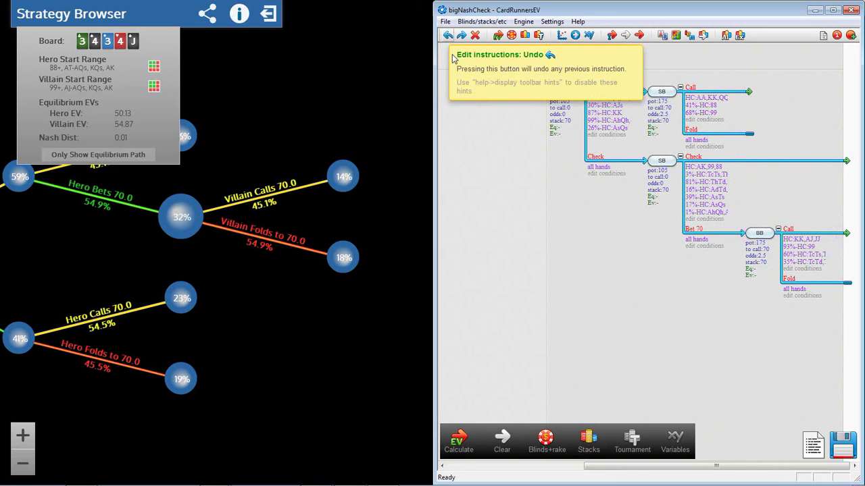
pyautogui.click(449, 36)
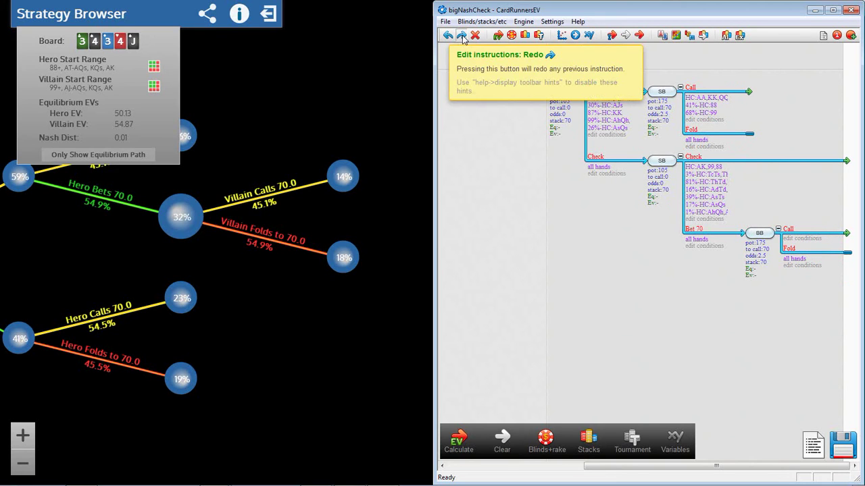
pyautogui.click(462, 35)
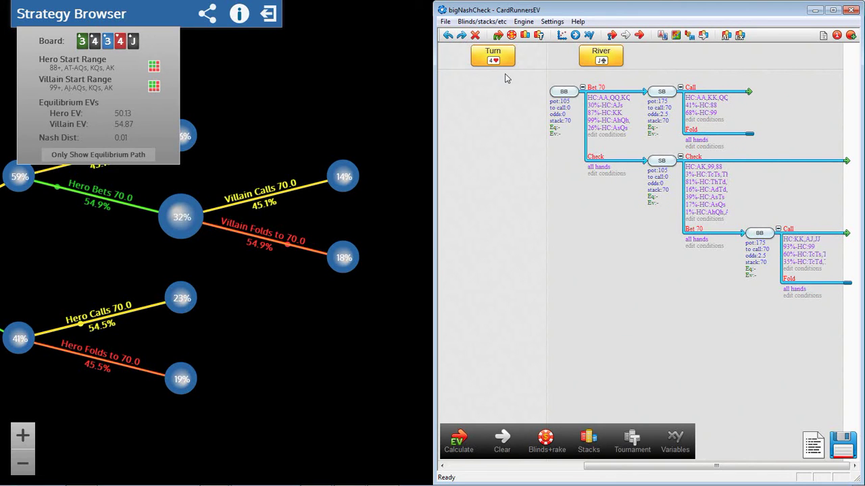
# Recalculate EV on the restored tree, with Bet 70 at 41.4%, and save bigNashCheck
pyautogui.click(499, 36)
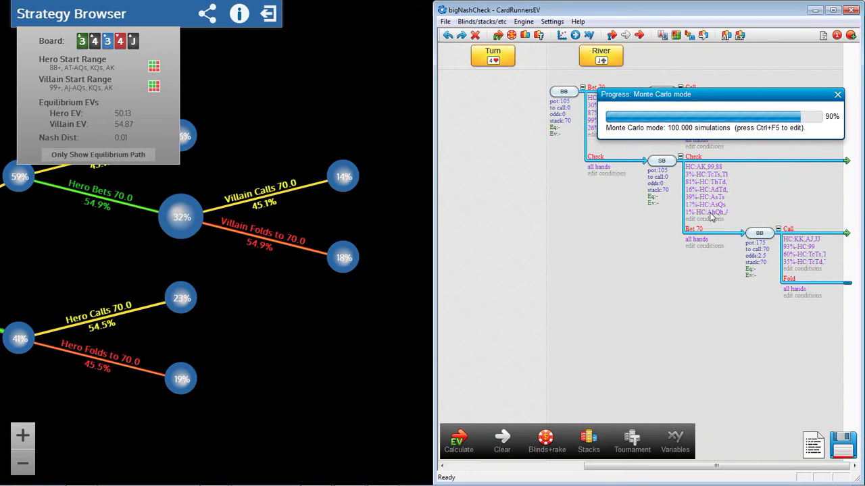
pyautogui.moveTo(718, 211)
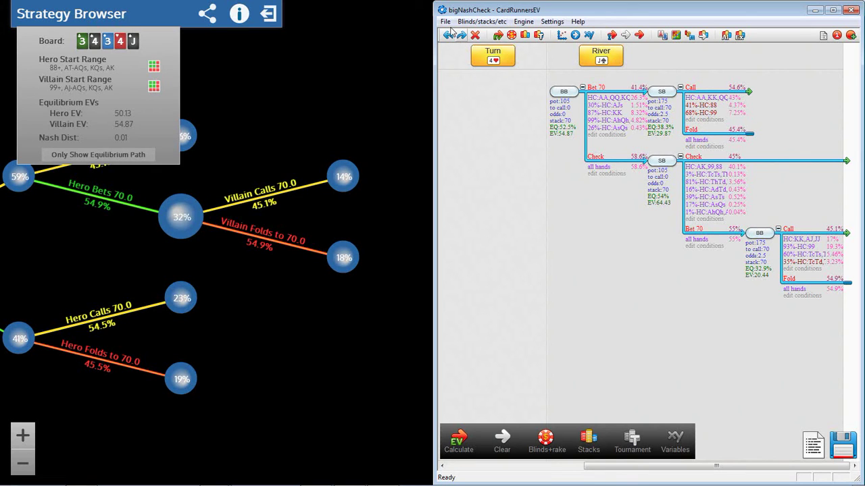
pyautogui.click(445, 21)
pyautogui.click(418, 60)
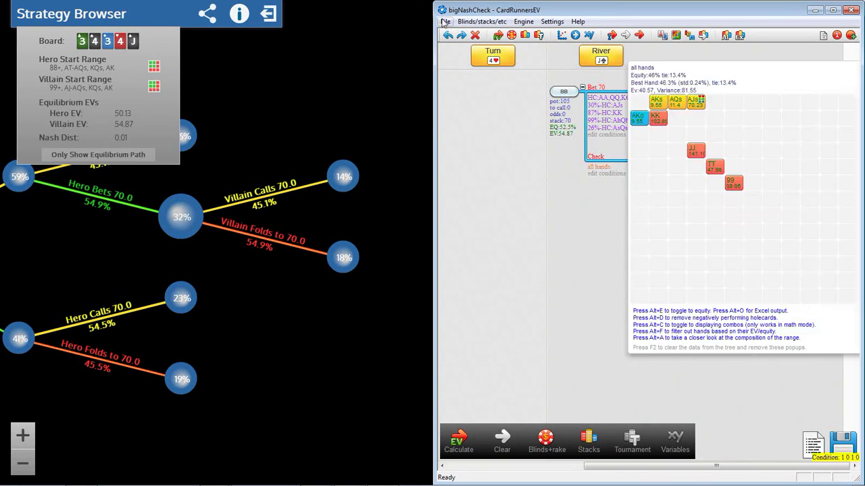
pyautogui.click(443, 22)
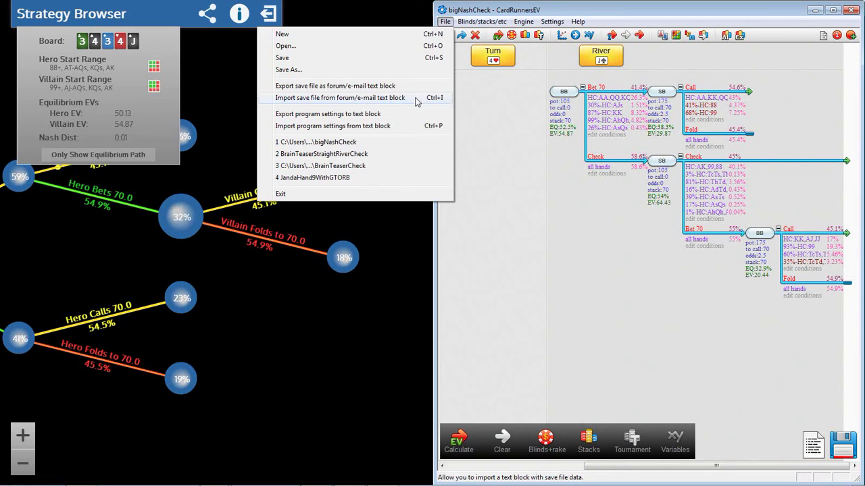
pyautogui.click(384, 170)
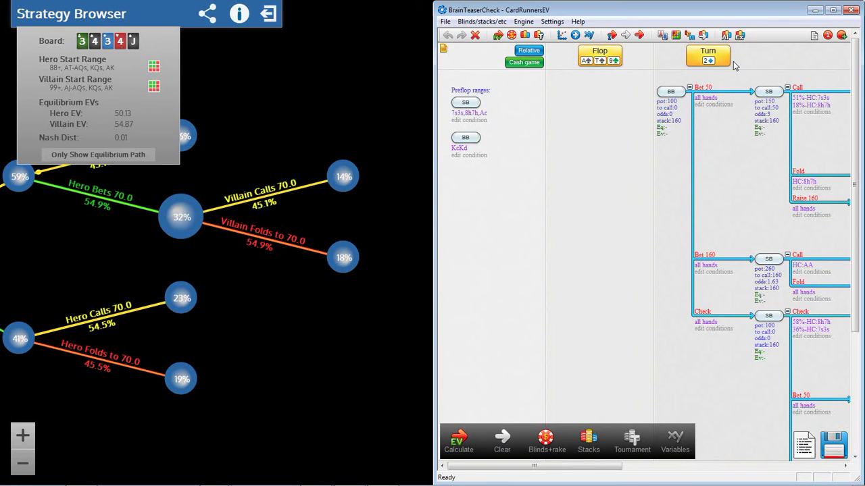
pyautogui.click(833, 10)
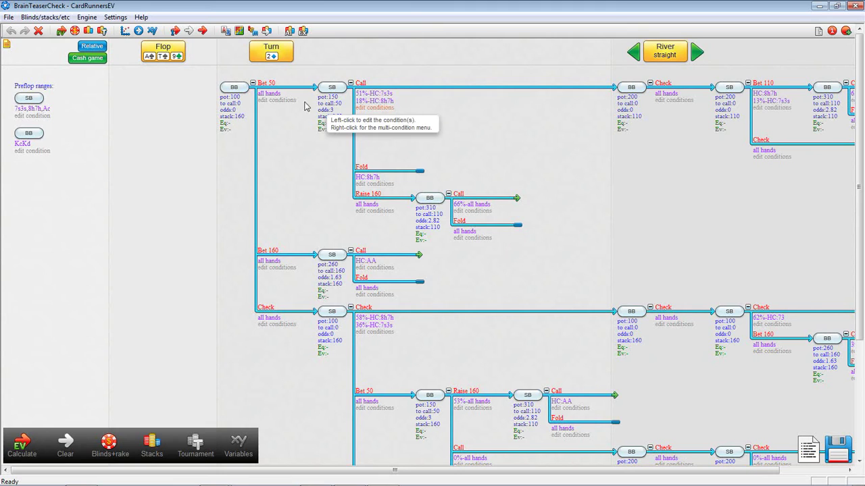
pyautogui.click(139, 17)
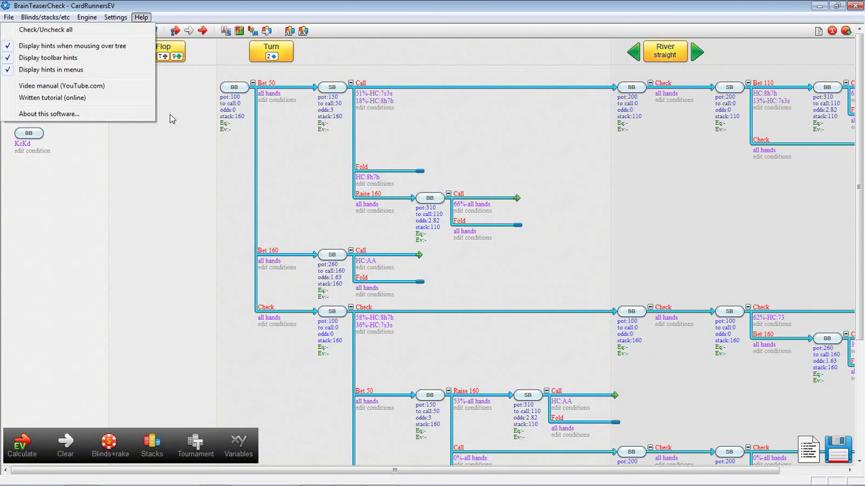
pyautogui.click(192, 162)
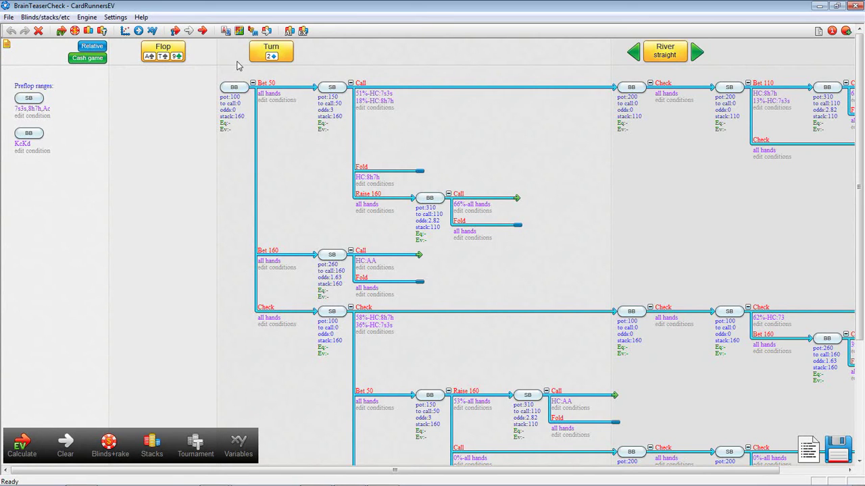
pyautogui.click(234, 86)
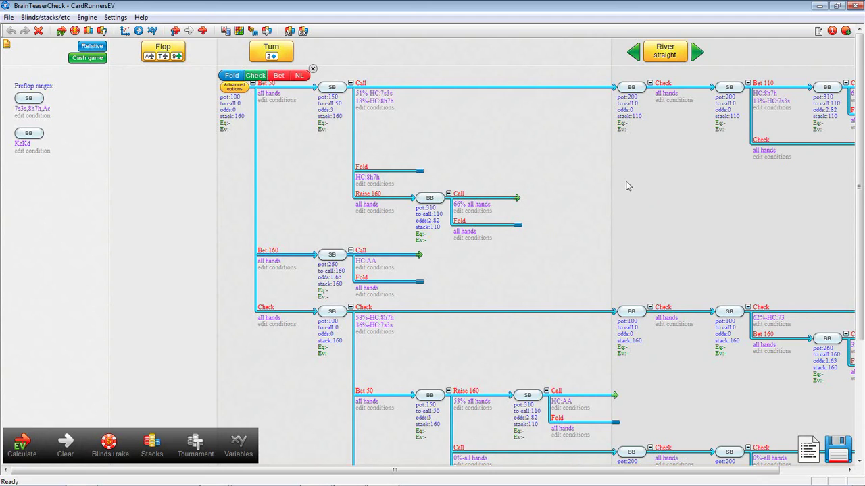
# Step the river card through the spade and straight boards, ending on the 'both' river
pyautogui.click(631, 87)
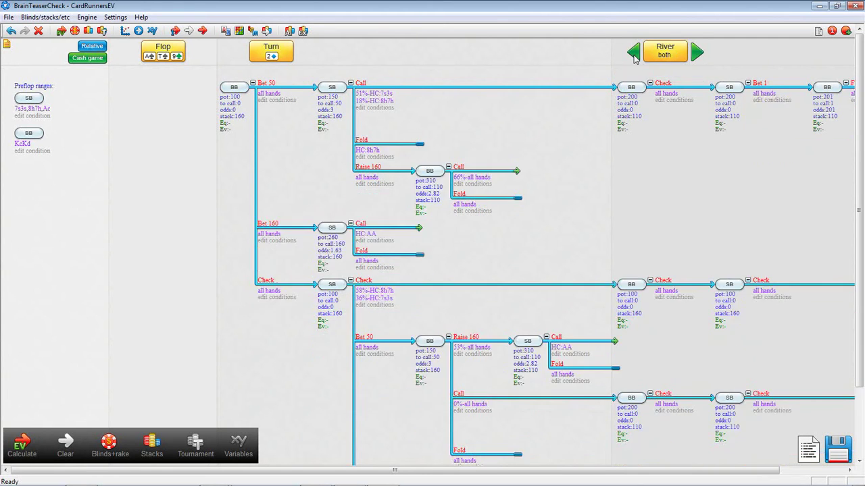
pyautogui.click(634, 53)
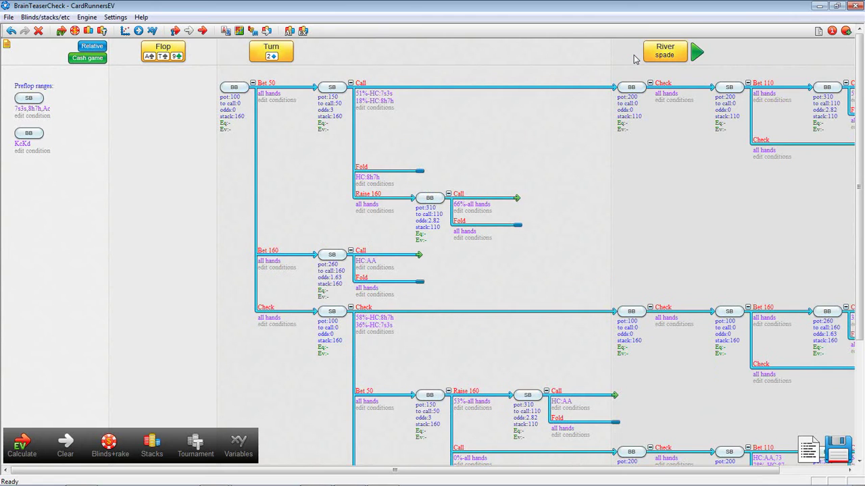
pyautogui.click(697, 52)
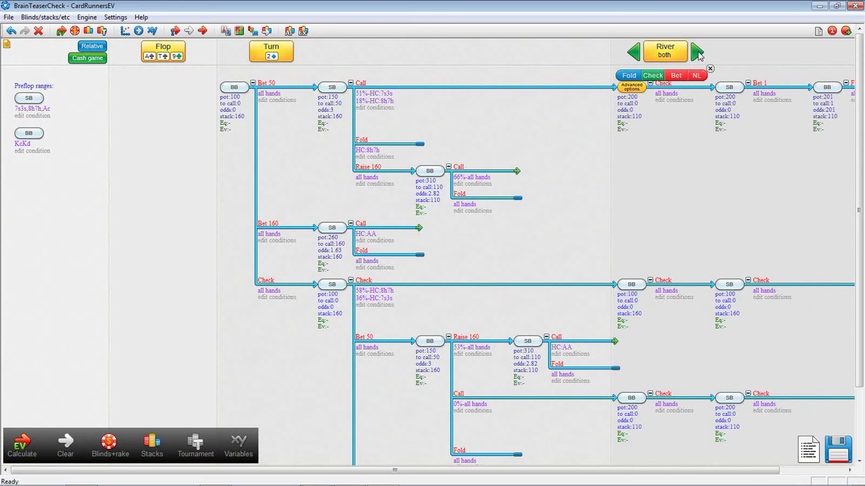
pyautogui.click(697, 53)
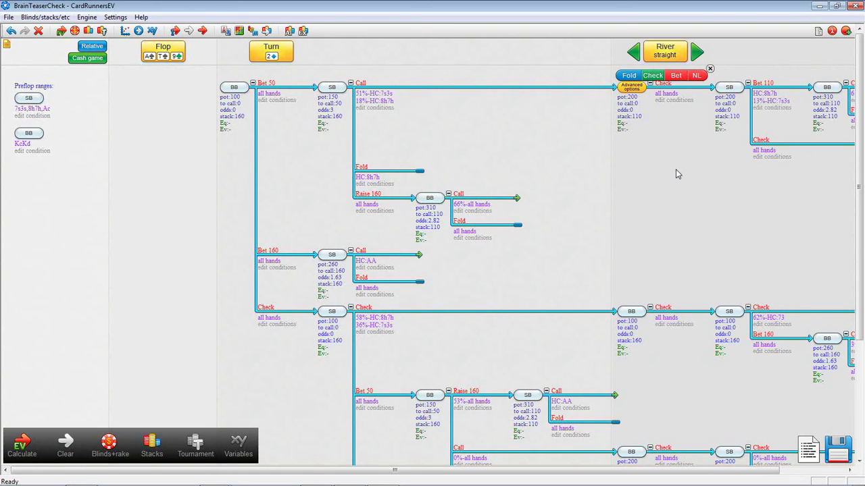
pyautogui.click(634, 54)
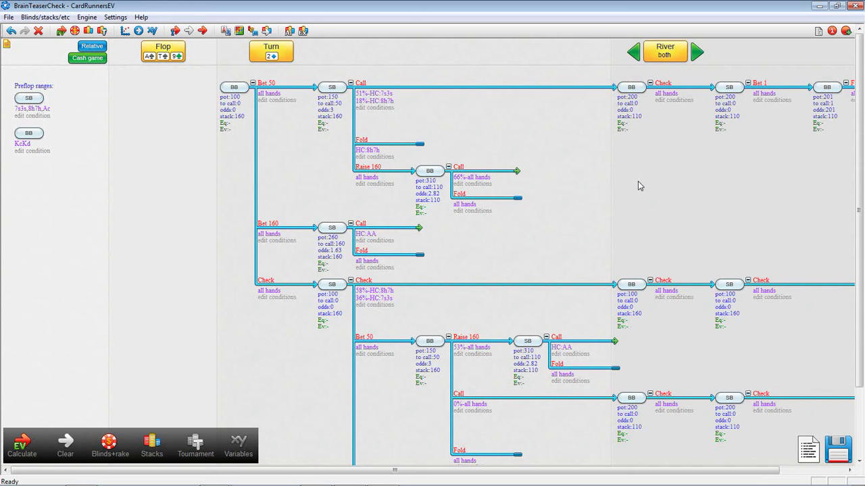
pyautogui.click(302, 31)
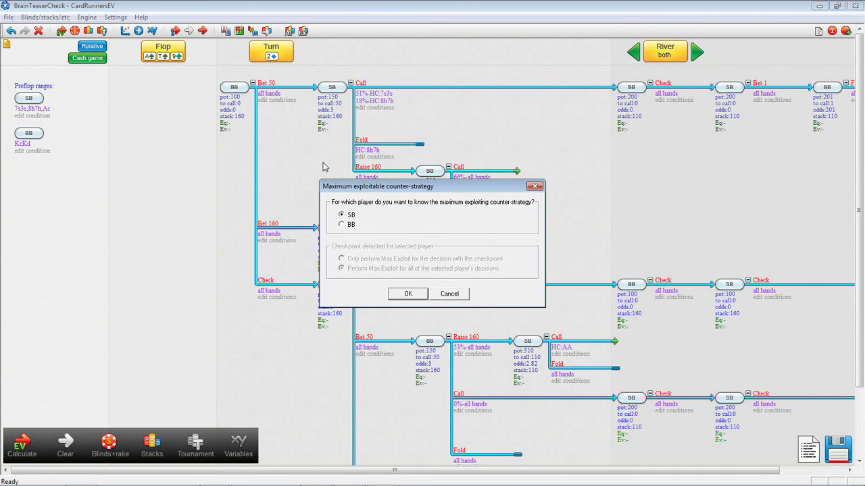
pyautogui.click(444, 298)
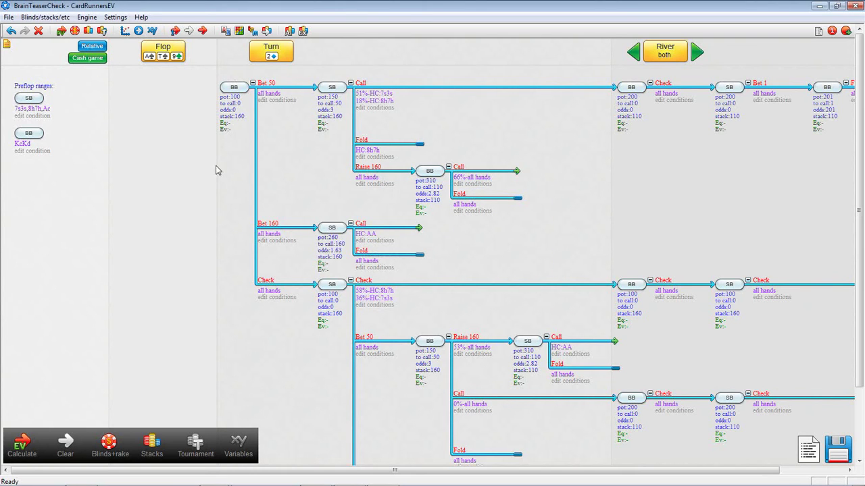
# Run the EV calculation on BrainTeaserCheck, giving BB bet 50 at 100% and SB calling 23%
pyautogui.click(61, 31)
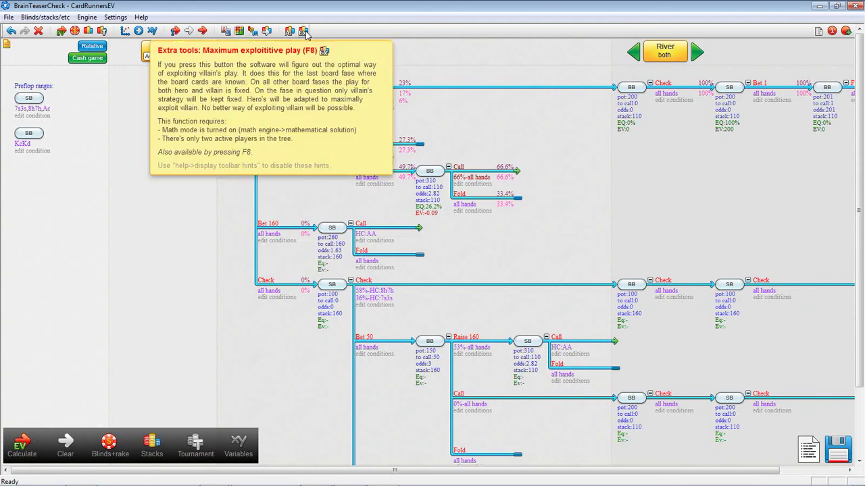
# Run the maximum-exploit counter-strategy for SB, then undo the results
pyautogui.press('F8')
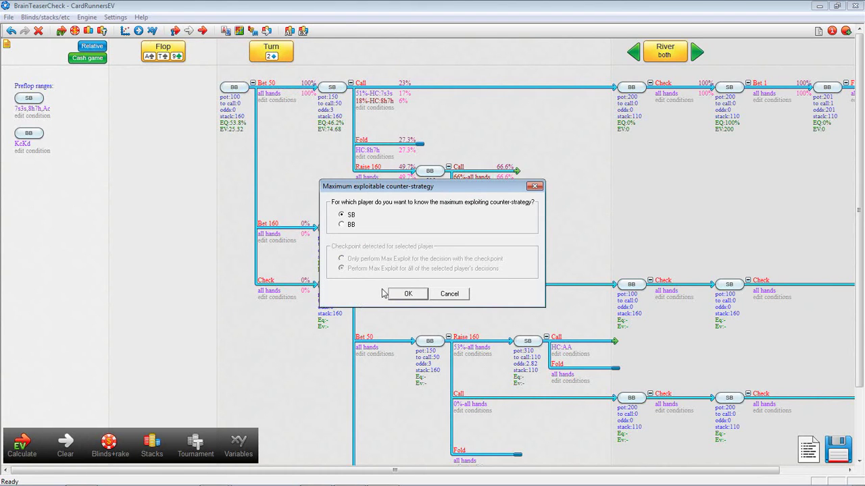
pyautogui.click(407, 294)
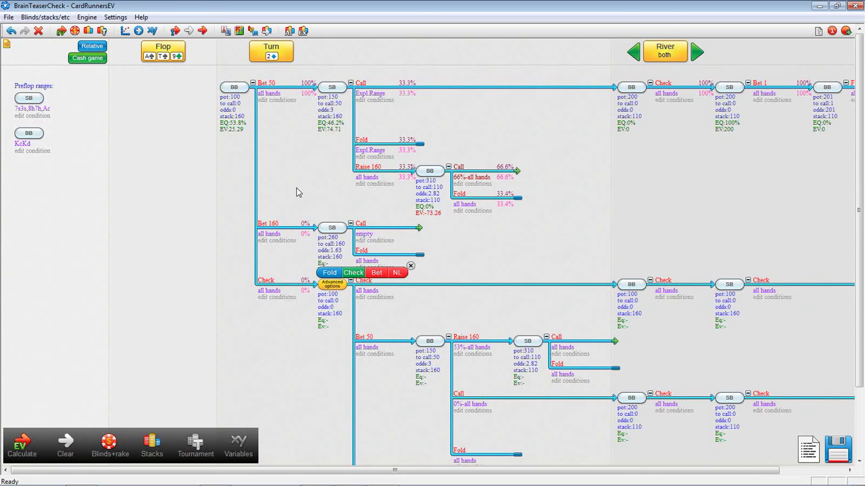
pyautogui.click(11, 32)
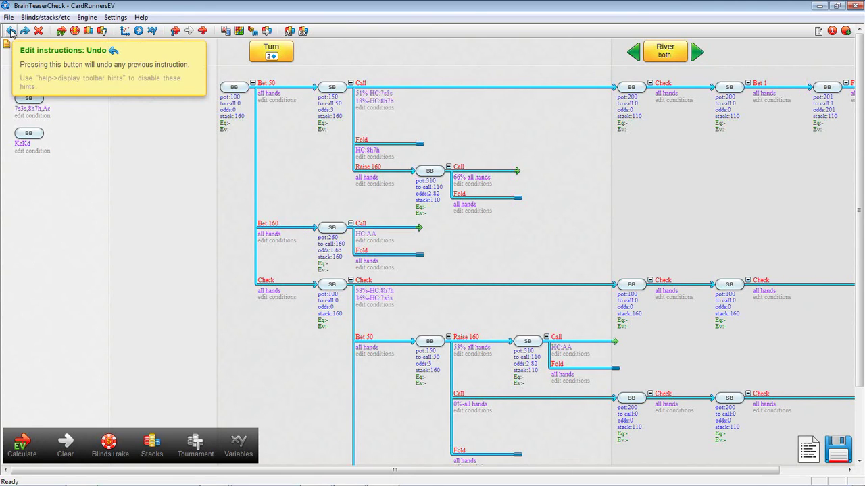
# Recalculate EV, run BB's maximum-exploit strategy, then undo back to the uncalculated tree
pyautogui.click(60, 32)
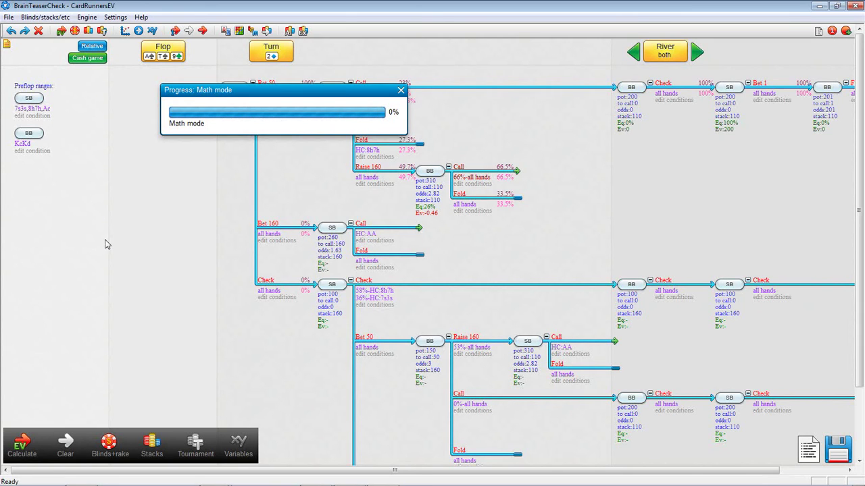
pyautogui.click(303, 31)
pyautogui.click(350, 226)
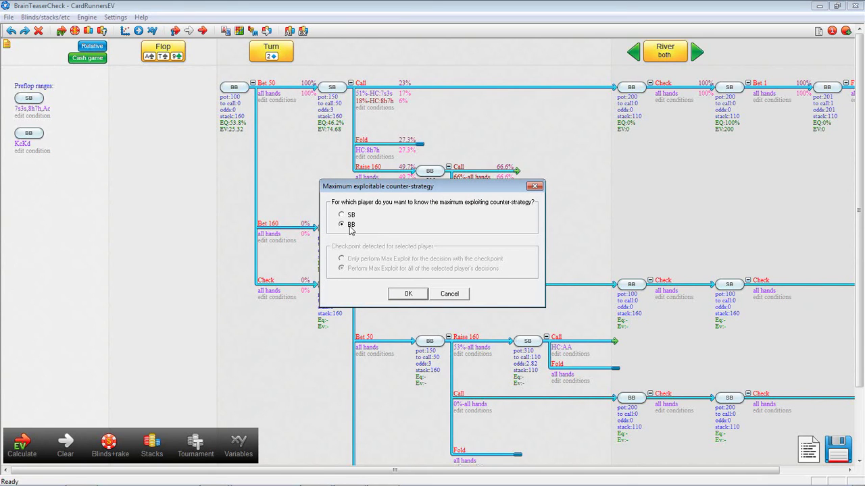
pyautogui.click(408, 295)
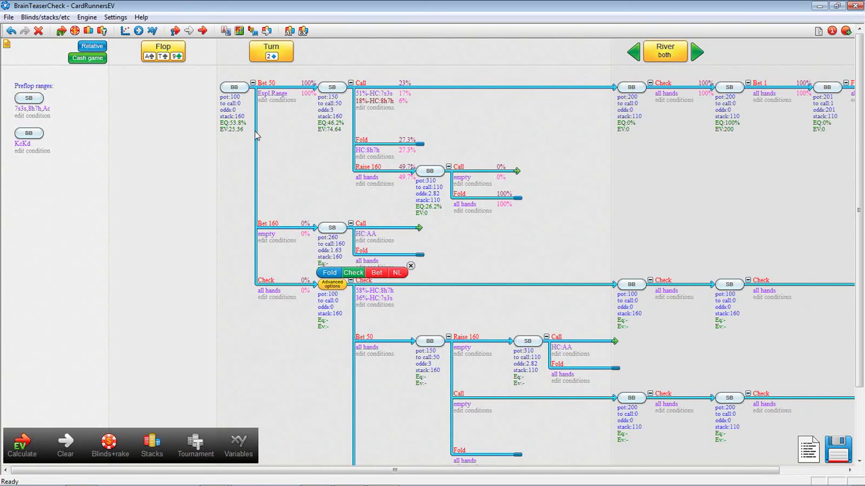
pyautogui.moveTo(240, 144)
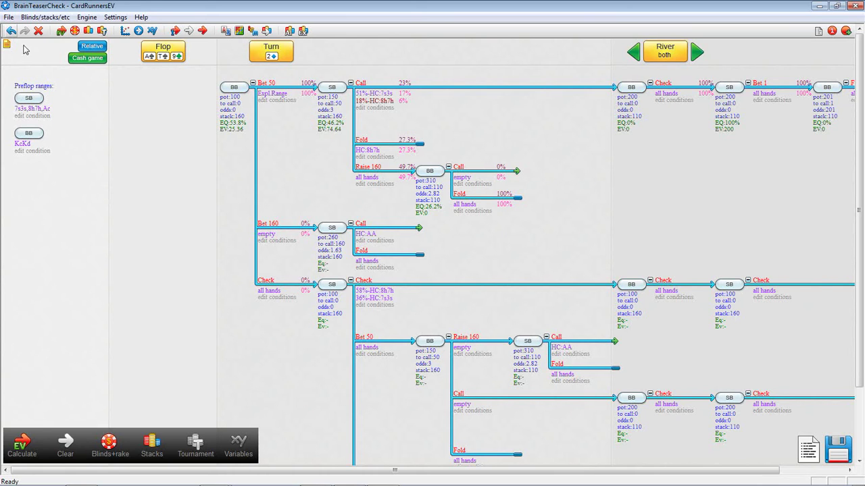
pyautogui.hotkey('ctrl', 'z')
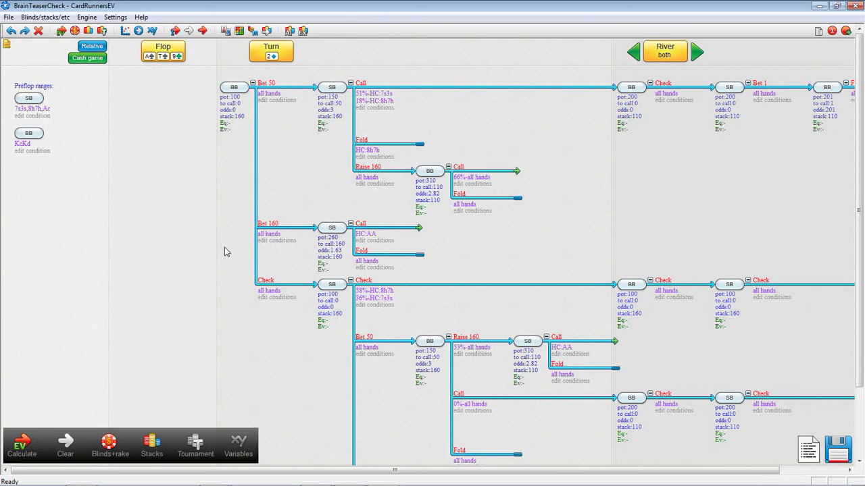
# Recalculate EV for the 'both' river tree, check the straight river, then open the File menu
pyautogui.click(61, 33)
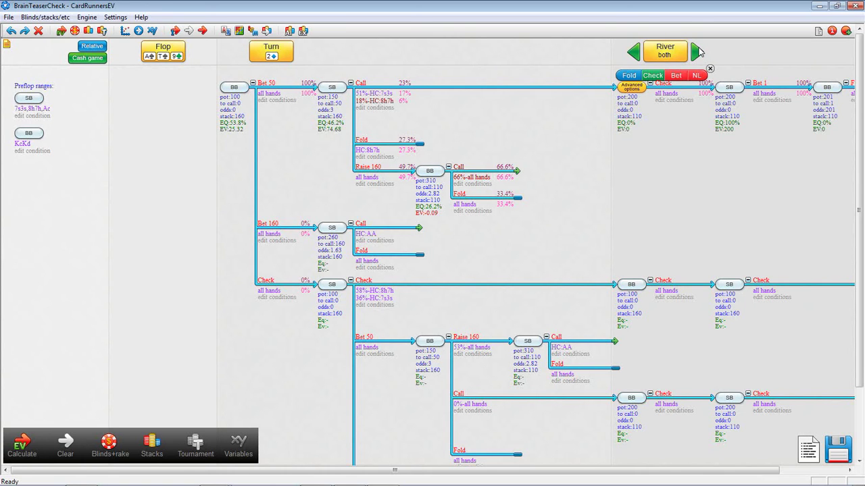
pyautogui.click(698, 52)
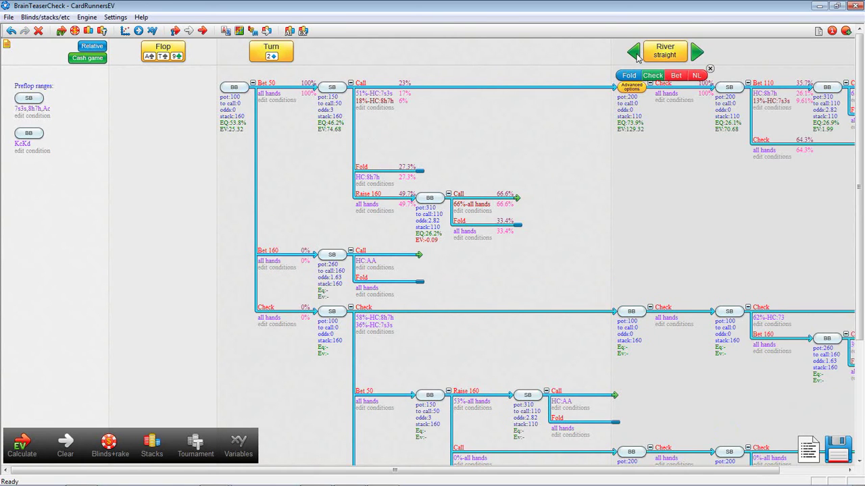
pyautogui.hotkey('ctrl', 'z')
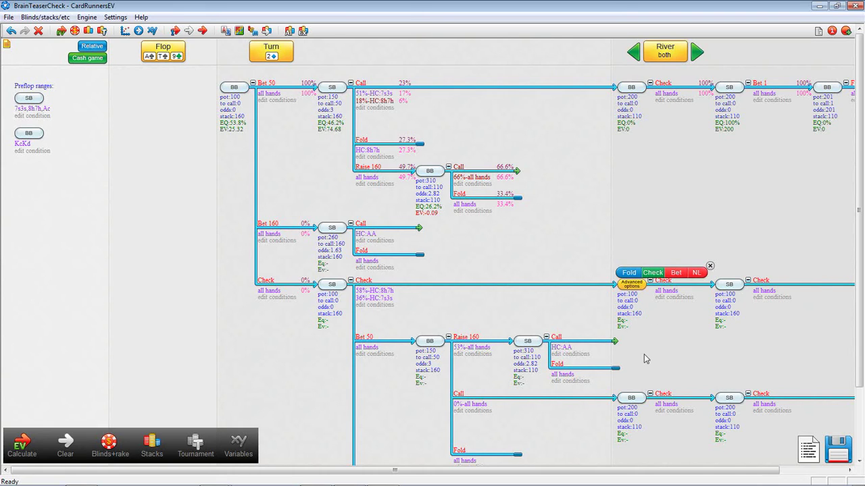
pyautogui.moveTo(635, 291)
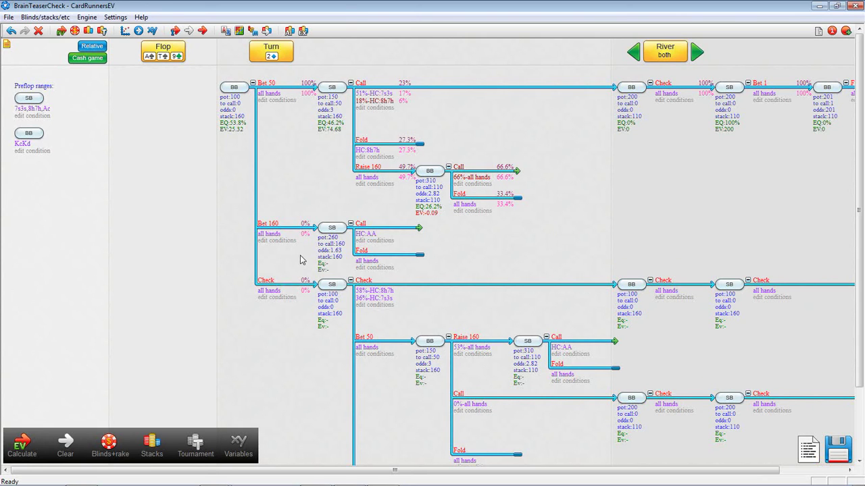
pyautogui.click(10, 17)
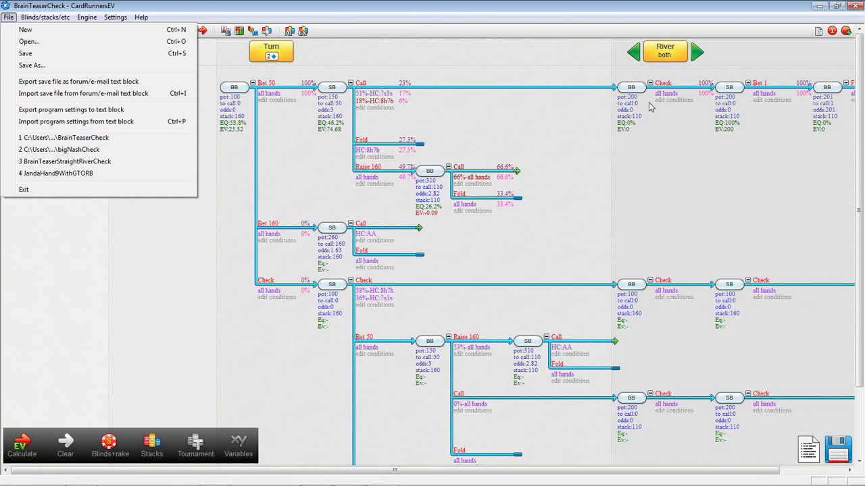
# Switch the river scenario between straight and blank, ending on straight
pyautogui.click(699, 55)
pyautogui.click(635, 57)
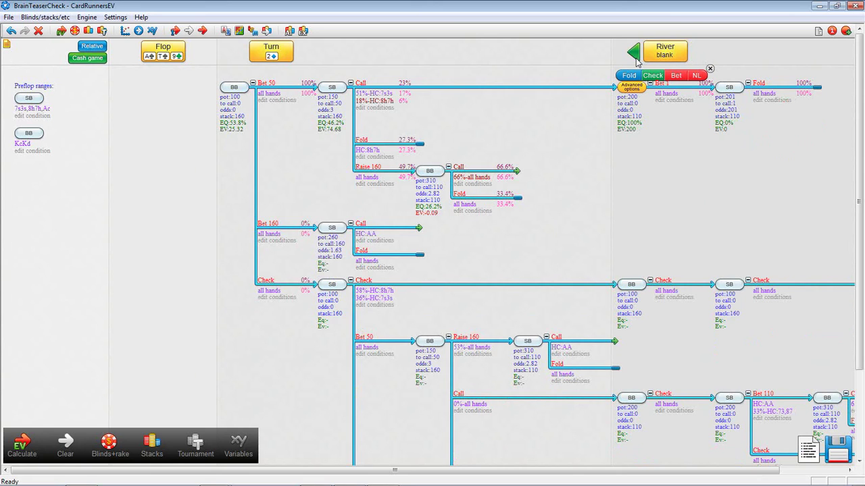
pyautogui.click(636, 59)
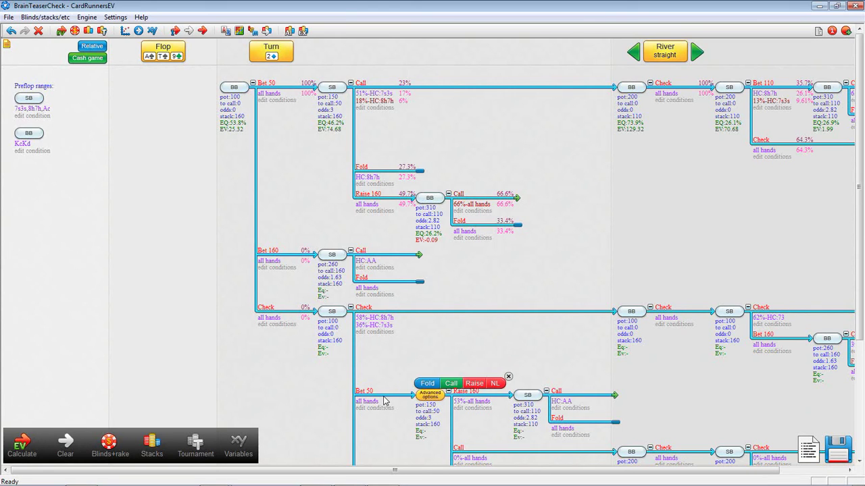
# Open recent file BrainTeaserStraightRiverCheck without saving changes to BrainTeaserCheck
pyautogui.moveTo(376, 394)
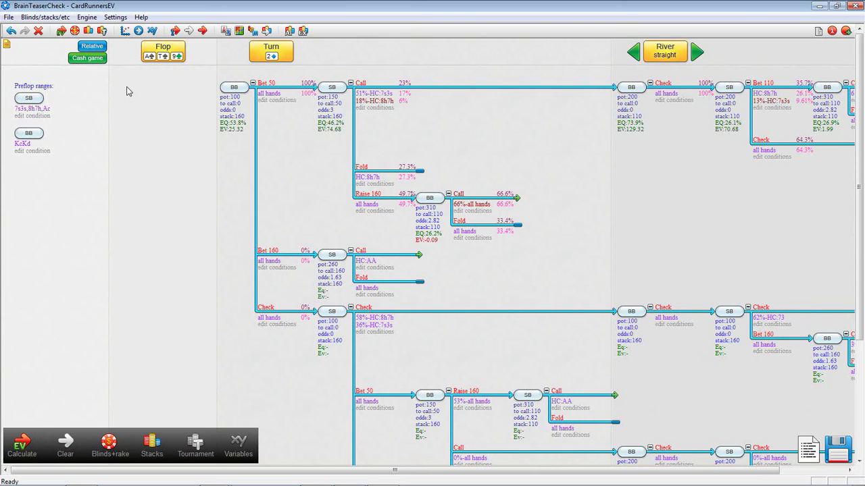
pyautogui.click(9, 17)
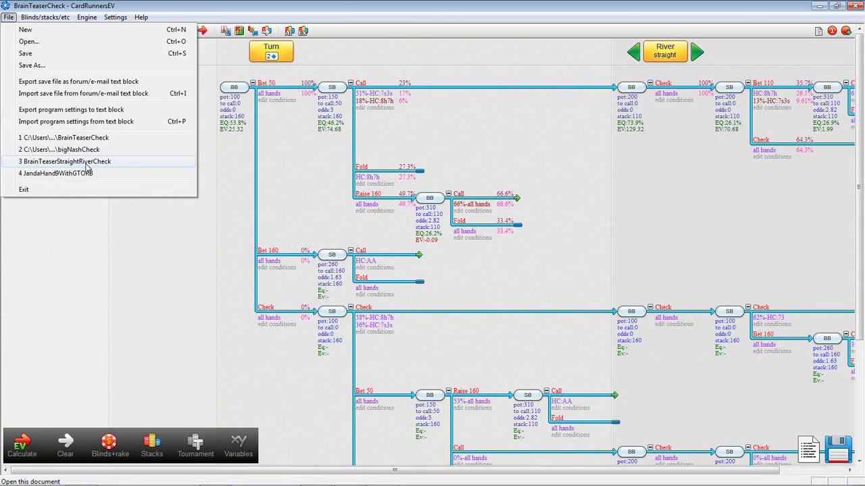
pyautogui.click(86, 164)
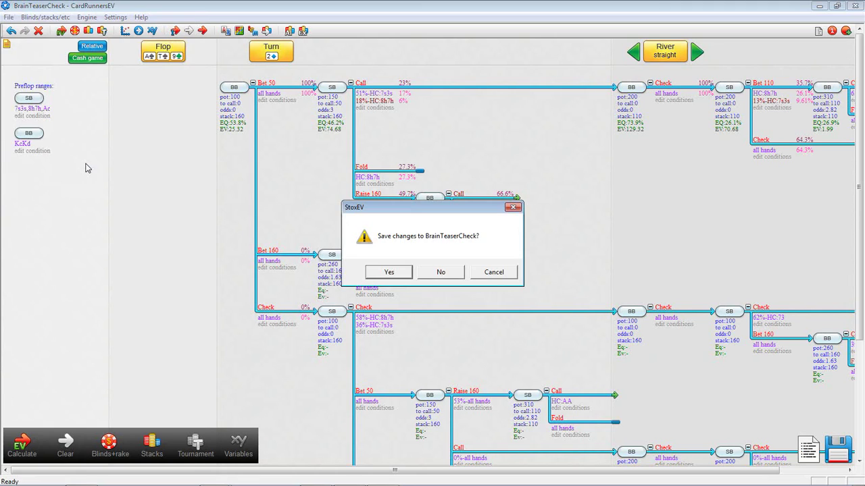
pyautogui.click(435, 273)
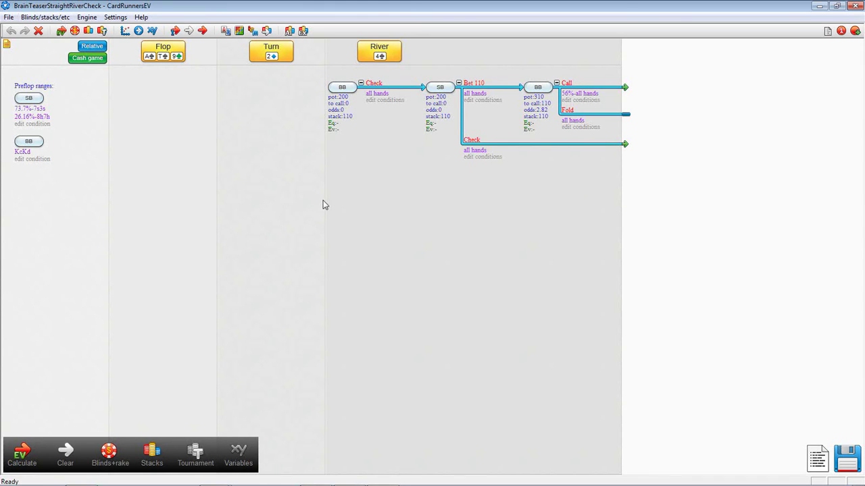
# Calculate EV for the straight-river tree: SB bets 110 always, BB calls 56.5%
pyautogui.moveTo(379, 139)
pyautogui.moveTo(445, 90)
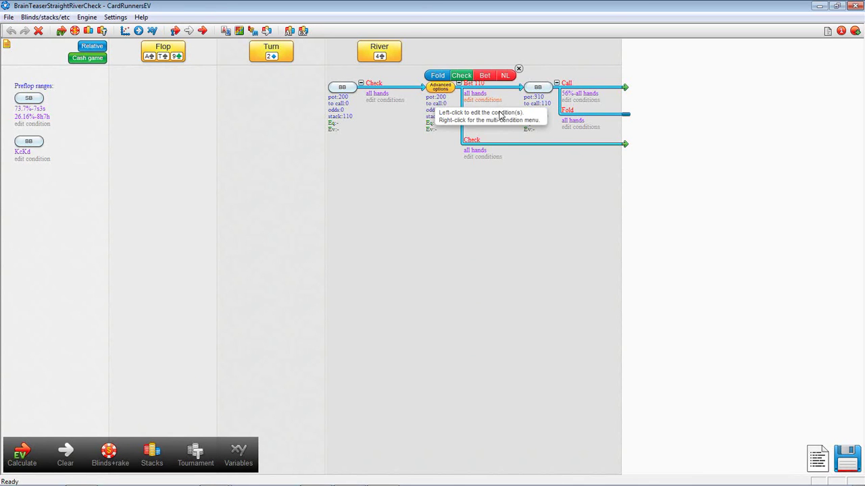
pyautogui.moveTo(534, 94)
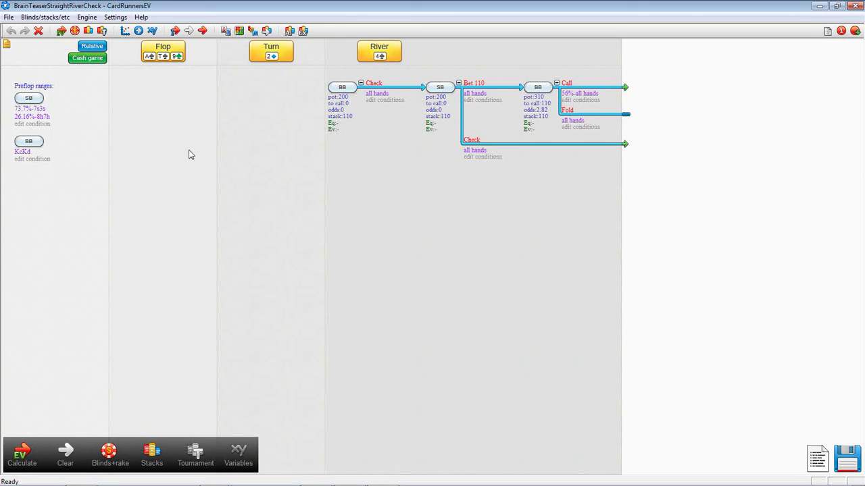
pyautogui.click(62, 31)
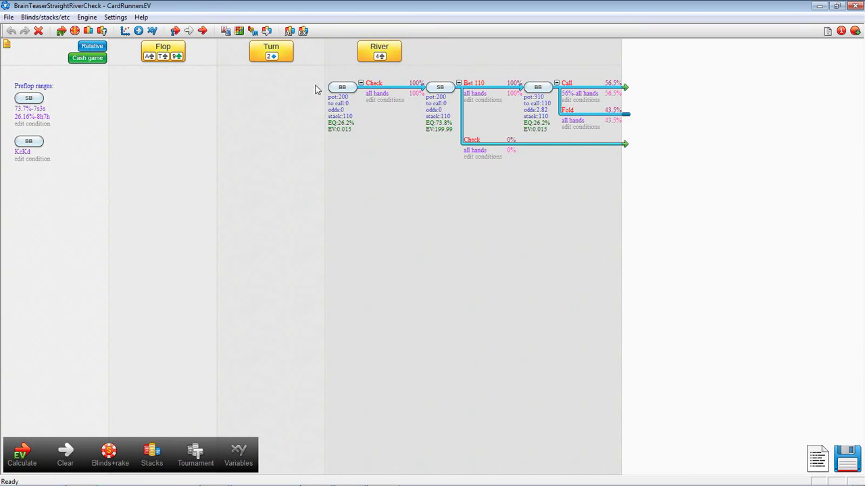
# Run BB's maximum-exploit strategy on the river tree, then undo it
pyautogui.click(304, 31)
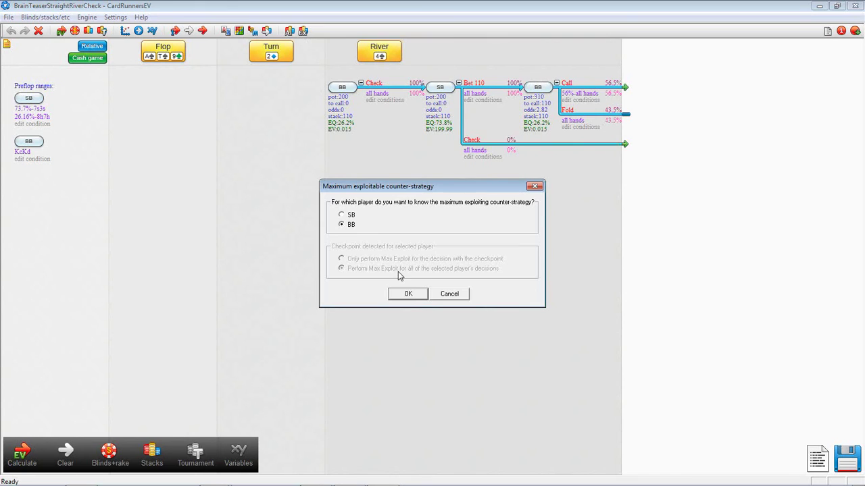
pyautogui.click(409, 295)
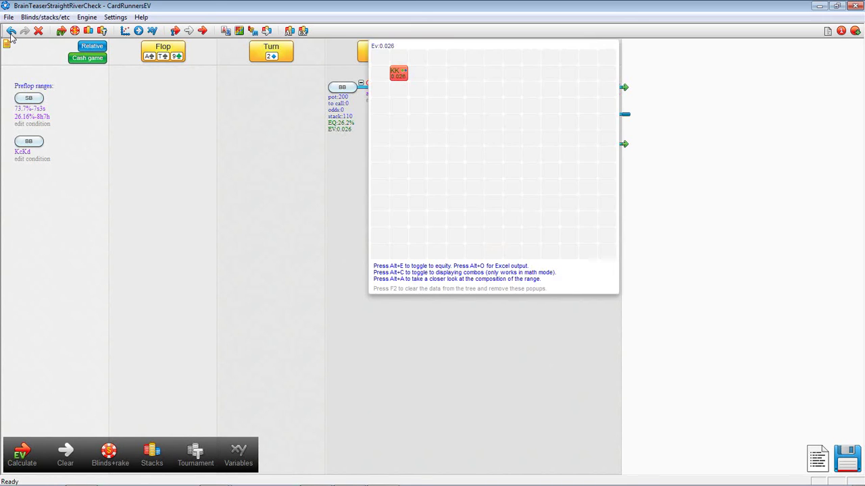
pyautogui.hotkey('ctrl', 'z')
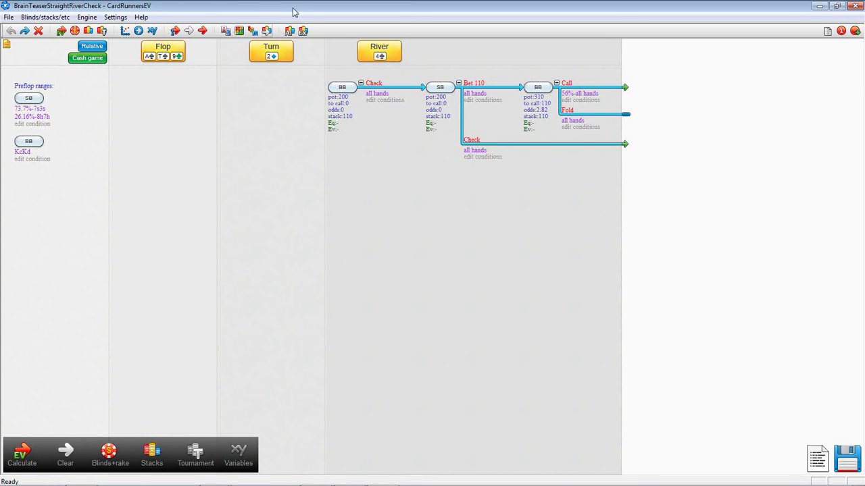
# Run SB's maximum-exploit strategy on the river tree, then undo it
pyautogui.click(302, 31)
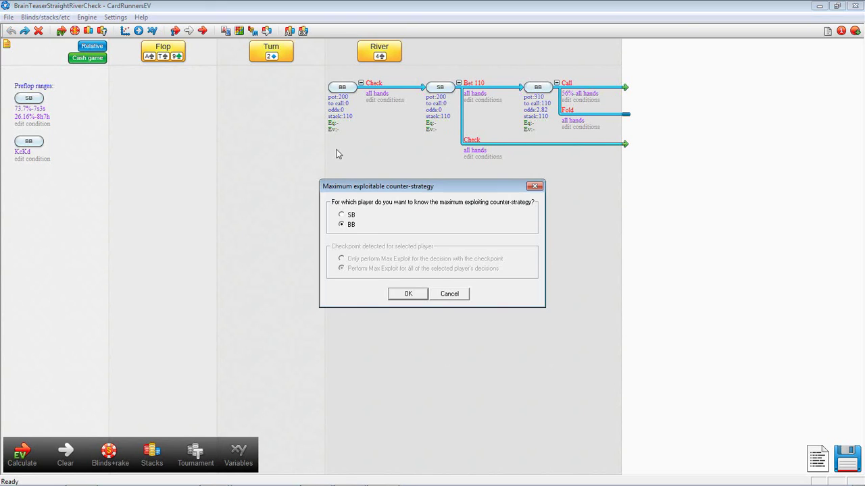
pyautogui.click(351, 215)
pyautogui.click(409, 295)
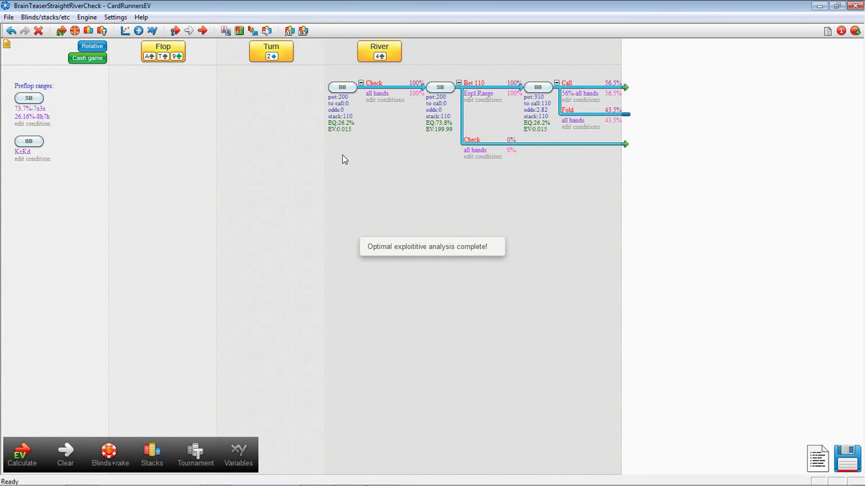
pyautogui.click(10, 32)
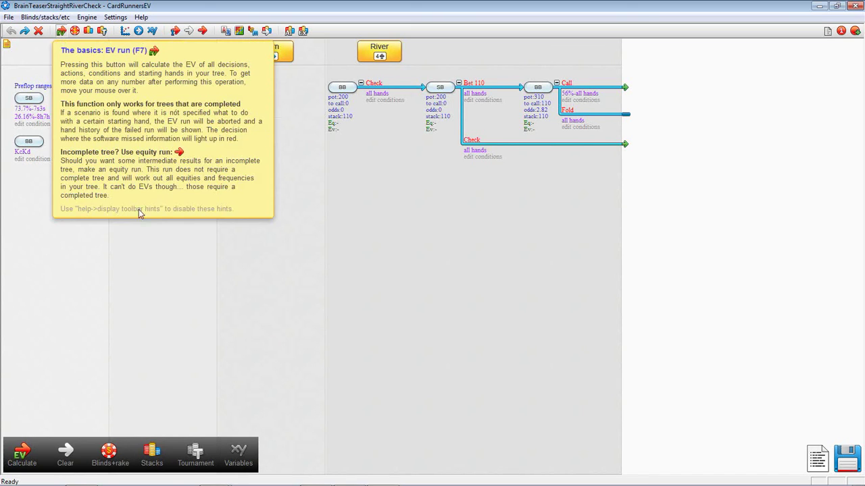
# Recompute ordinary EVs and dismiss the finished-calculation message and node options
pyautogui.click(61, 31)
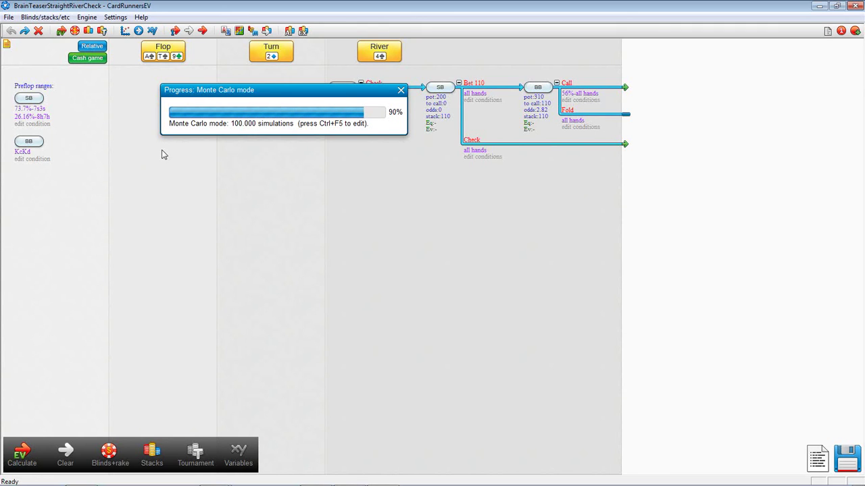
pyautogui.click(347, 85)
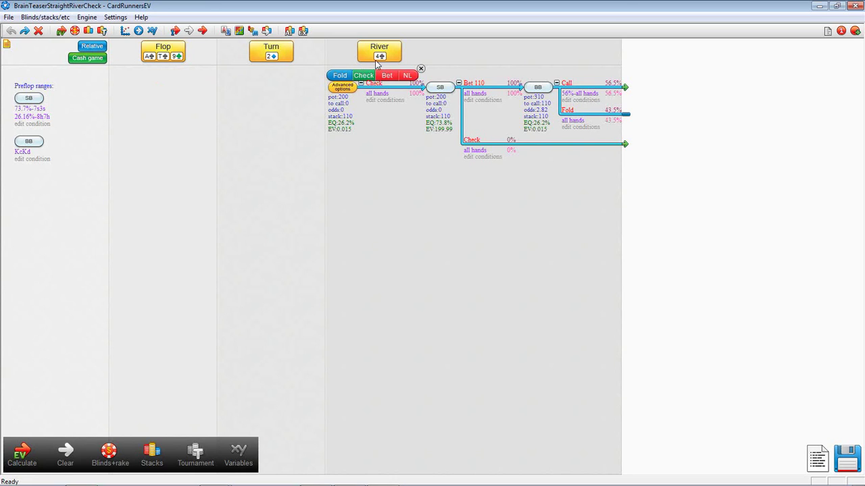
pyautogui.click(370, 135)
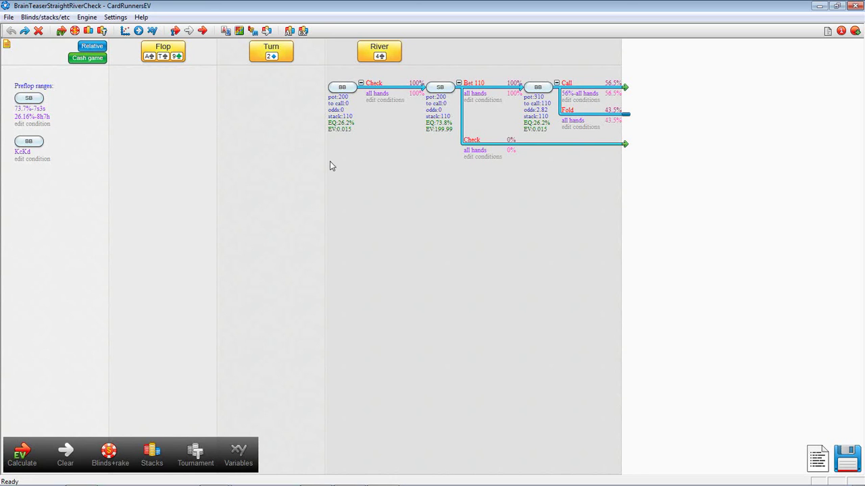
# Reopen BrainTeaserCheck from recent files and cycle the river through blank, straight, both to spade
pyautogui.click(9, 17)
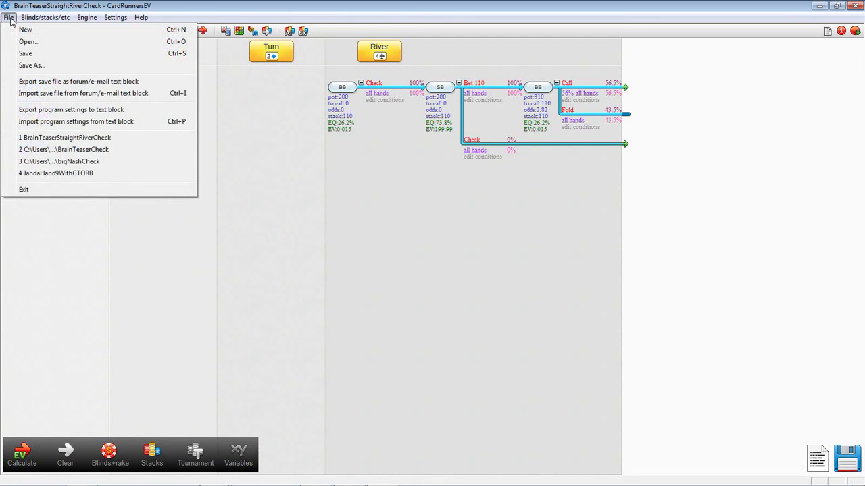
pyautogui.click(64, 149)
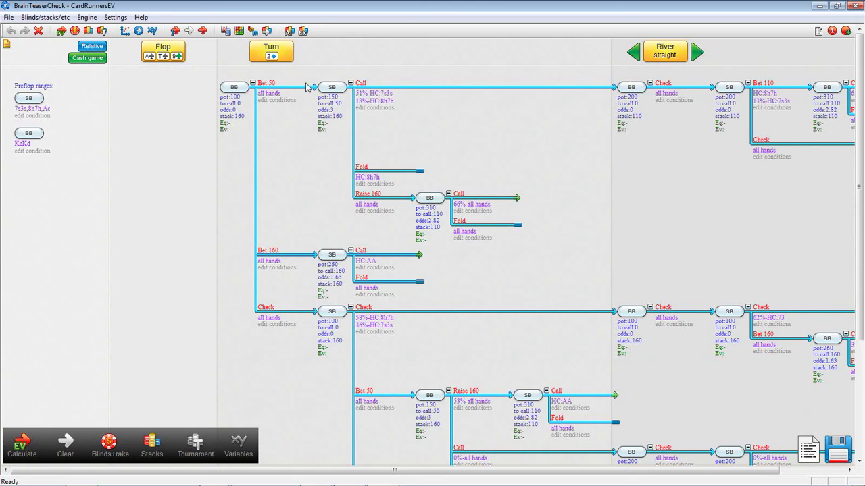
pyautogui.click(697, 54)
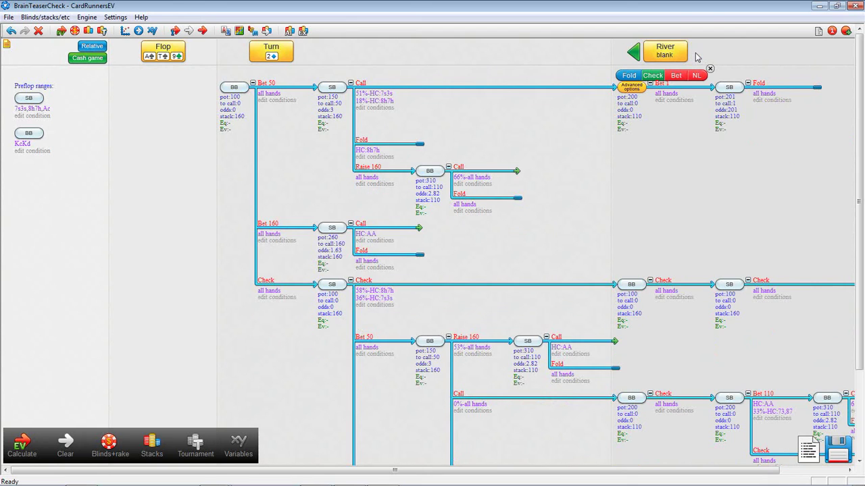
pyautogui.click(635, 52)
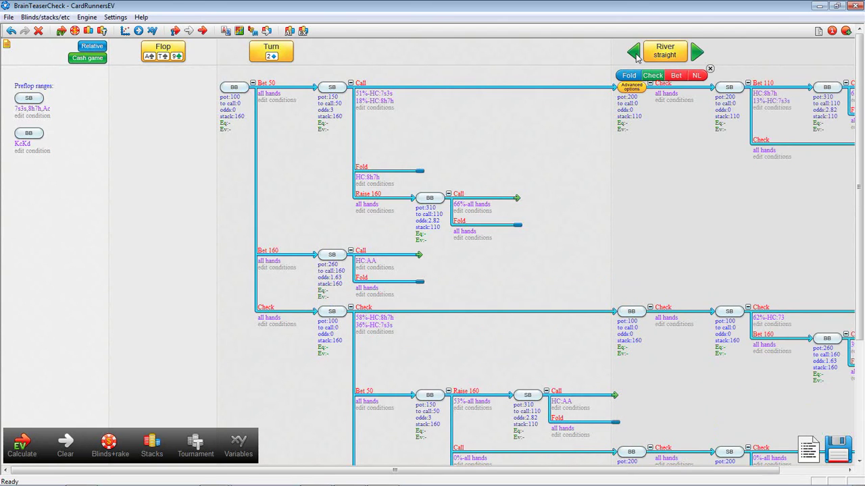
pyautogui.click(635, 54)
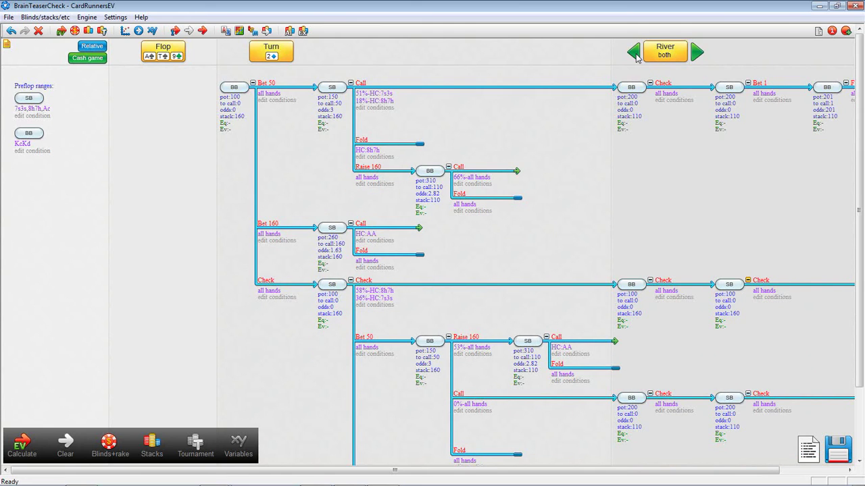
pyautogui.click(635, 53)
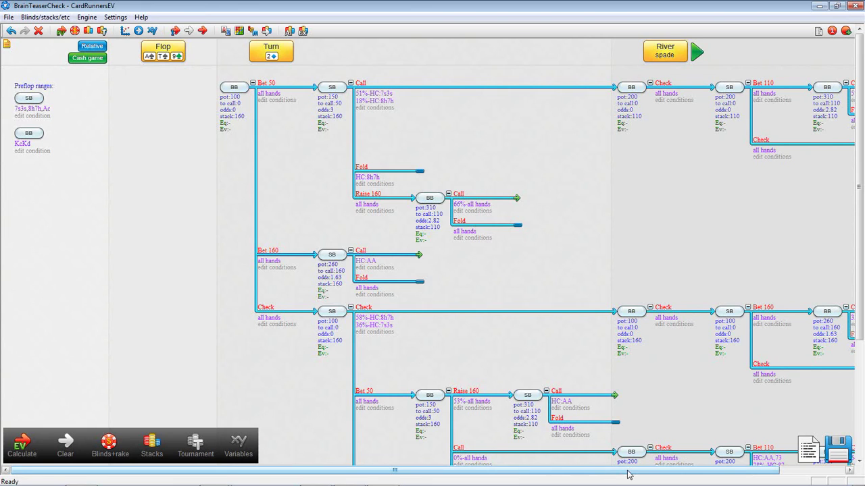
pyautogui.moveTo(628, 471); pyautogui.dragTo(692, 472)
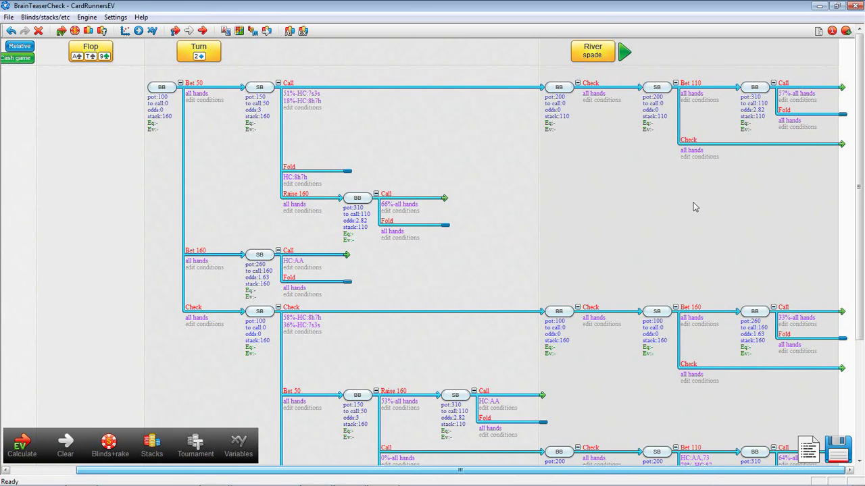
pyautogui.moveTo(787, 96)
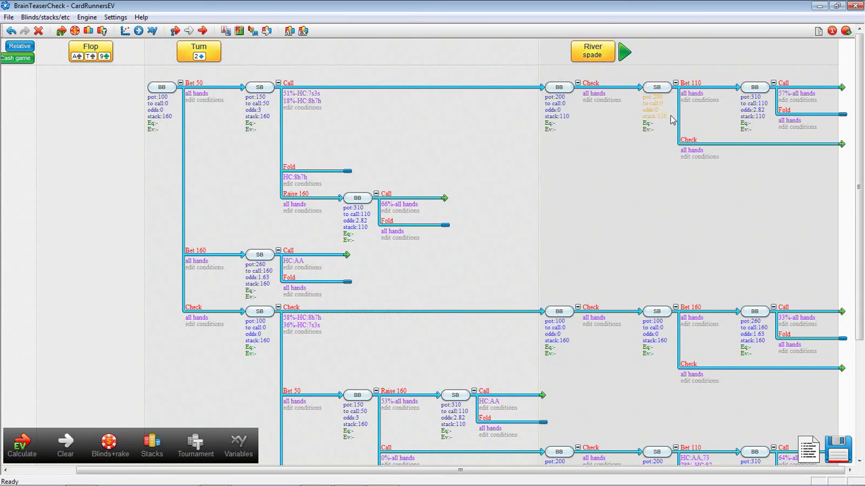
pyautogui.moveTo(597, 120)
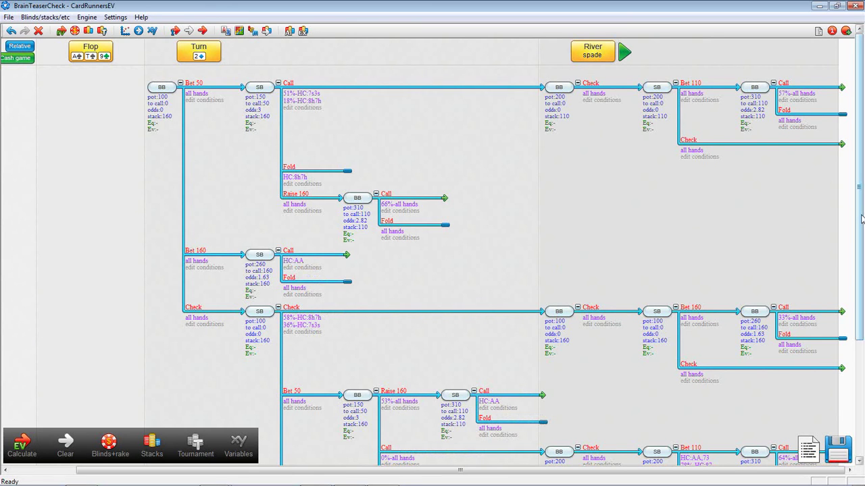
pyautogui.scroll(-3, 854, 297)
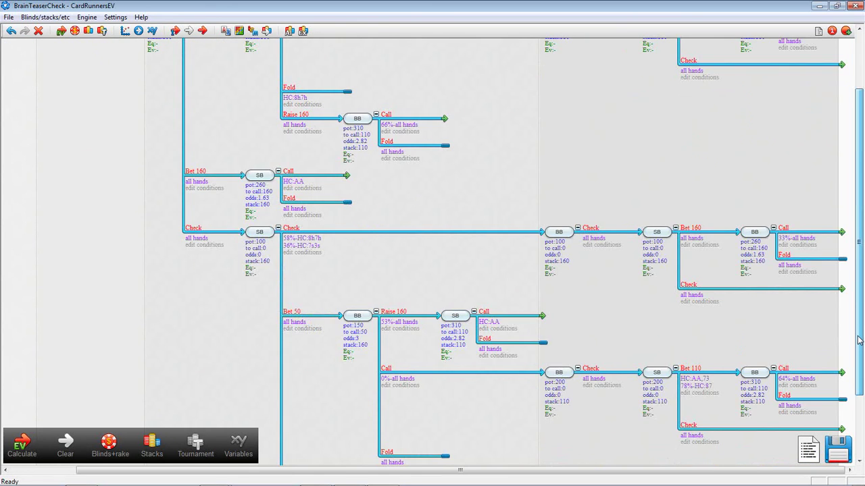
pyautogui.scroll(-3, 860, 338)
pyautogui.scroll(7, 860, 113)
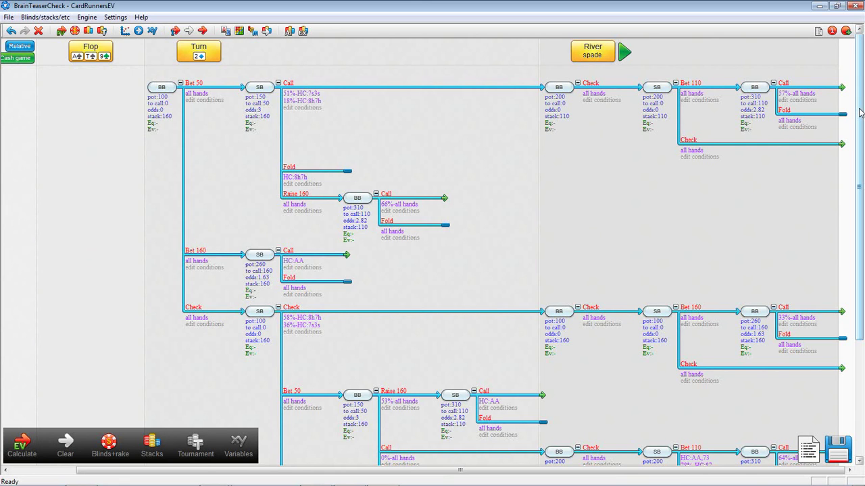
pyautogui.hotkey('alt', 'Tab')
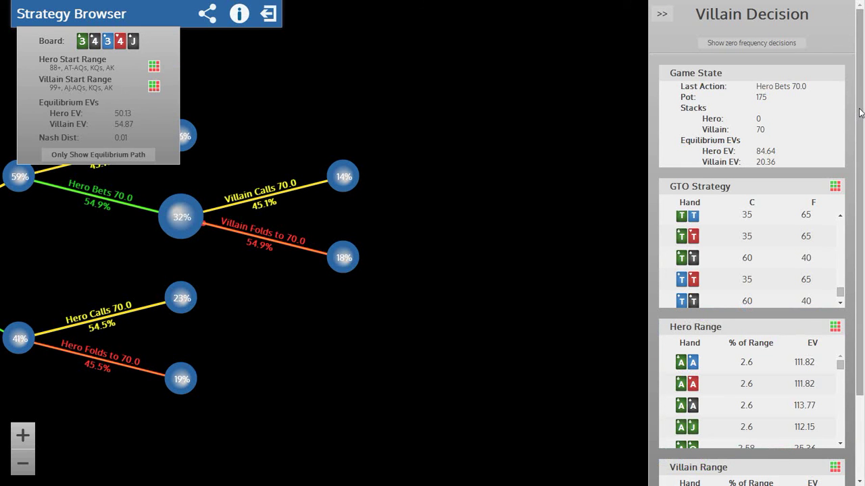